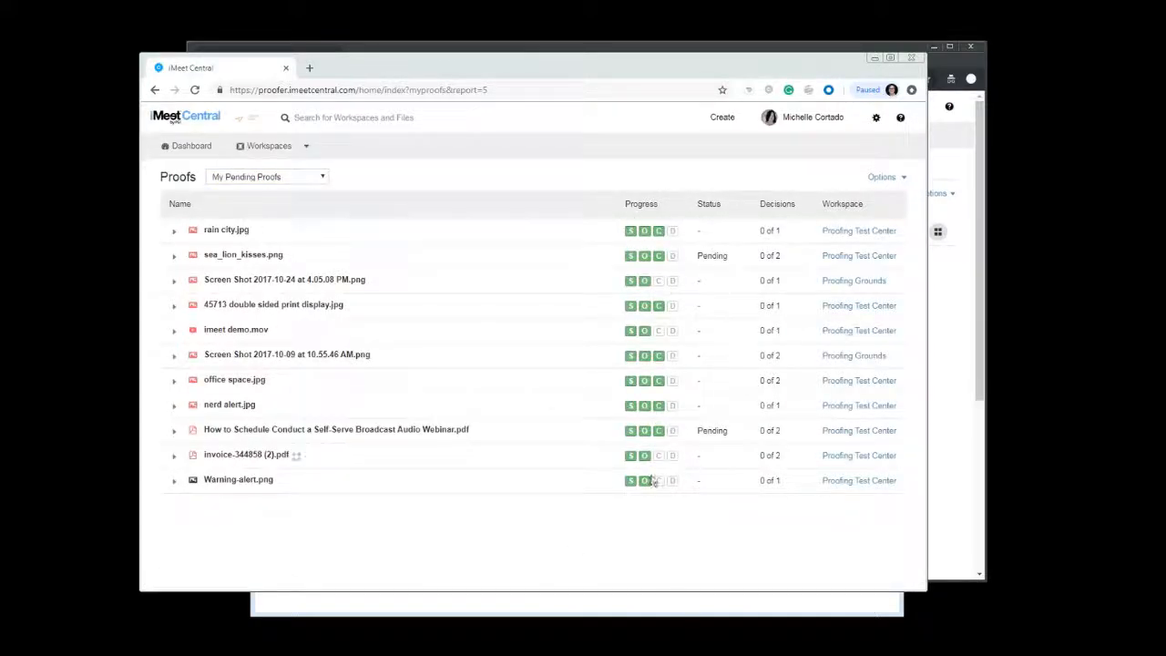
Open the 4428 flyer mock.jpg file from the proof tests folder in the Proofing Test Center workspace
click(317, 184)
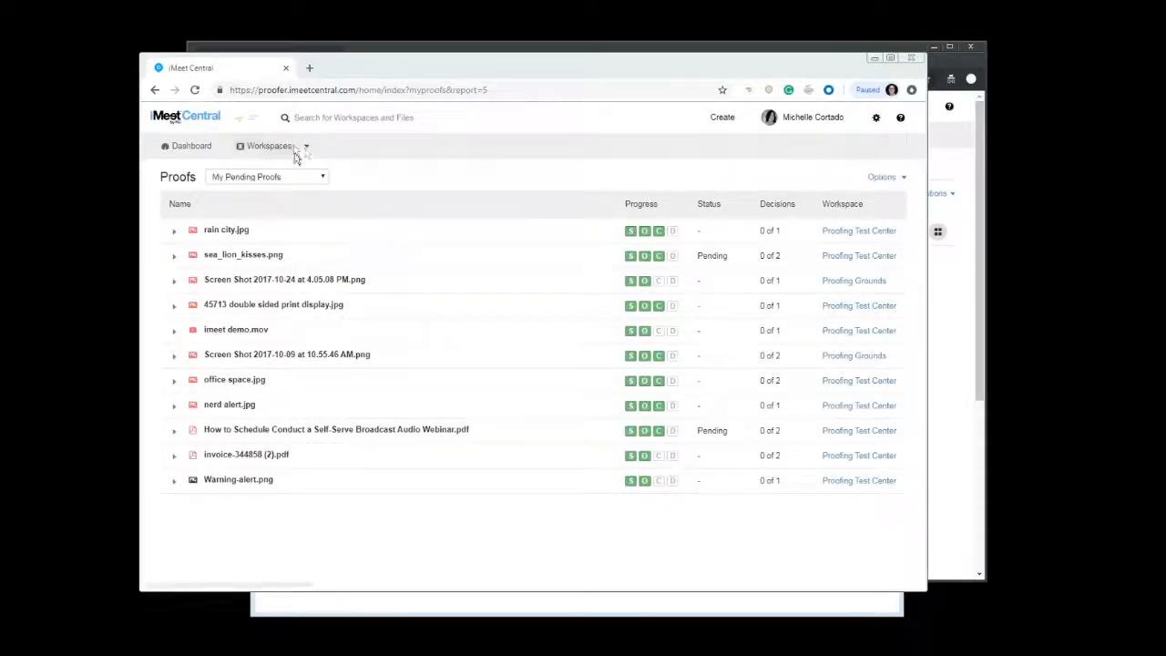
click(306, 146)
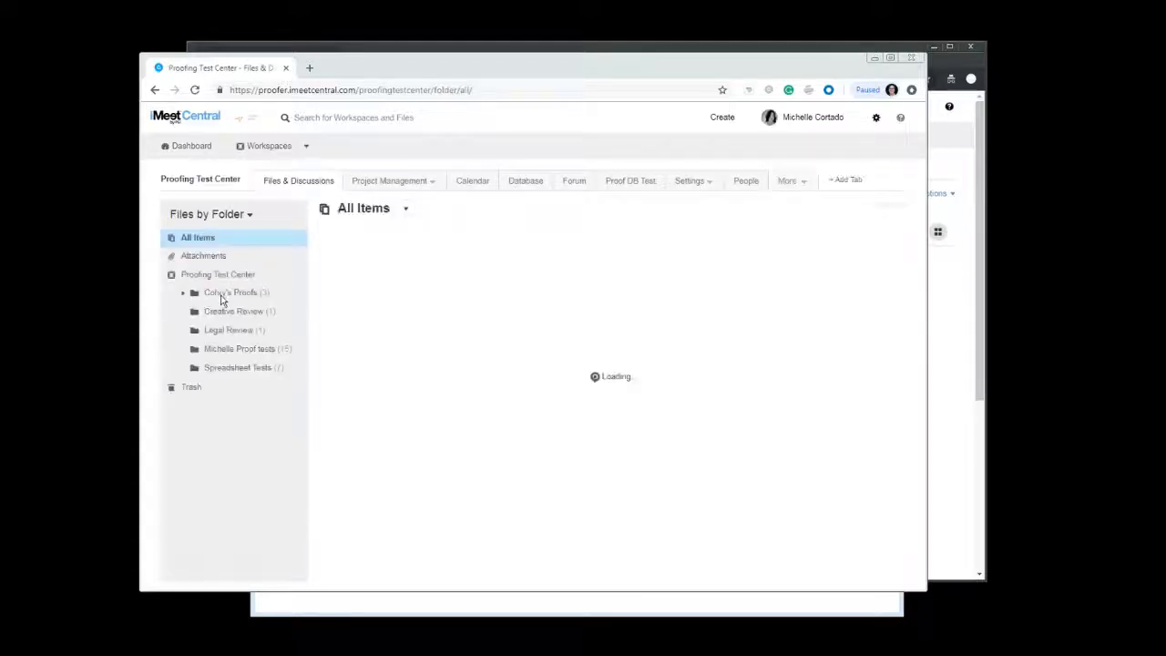
click(221, 352)
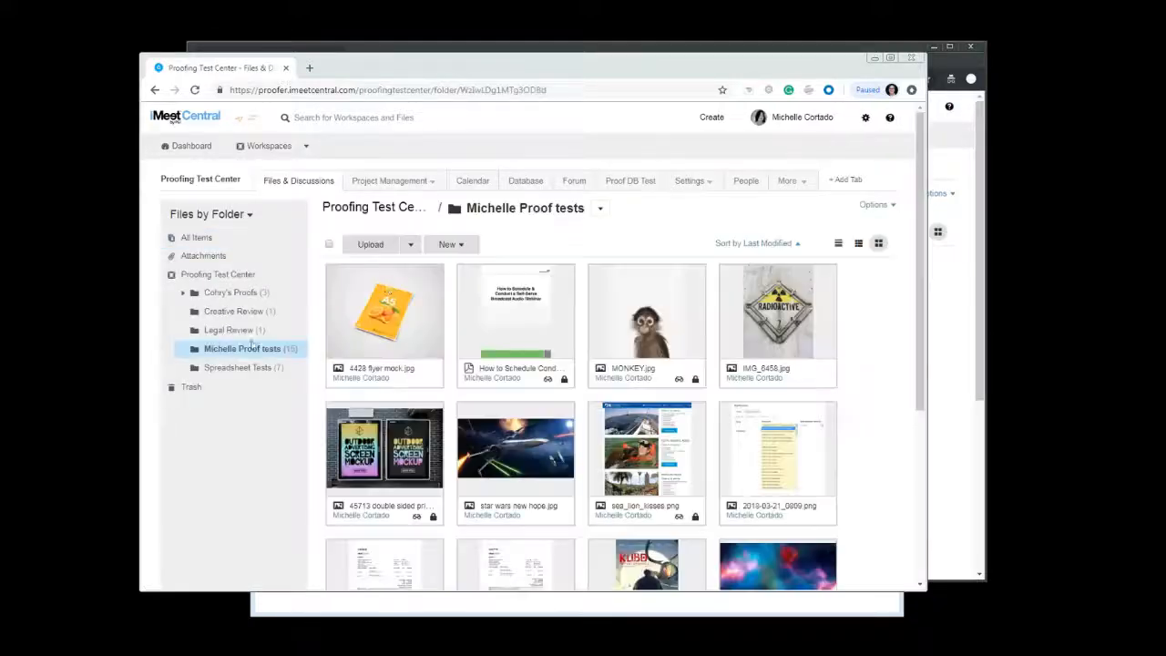
click(385, 287)
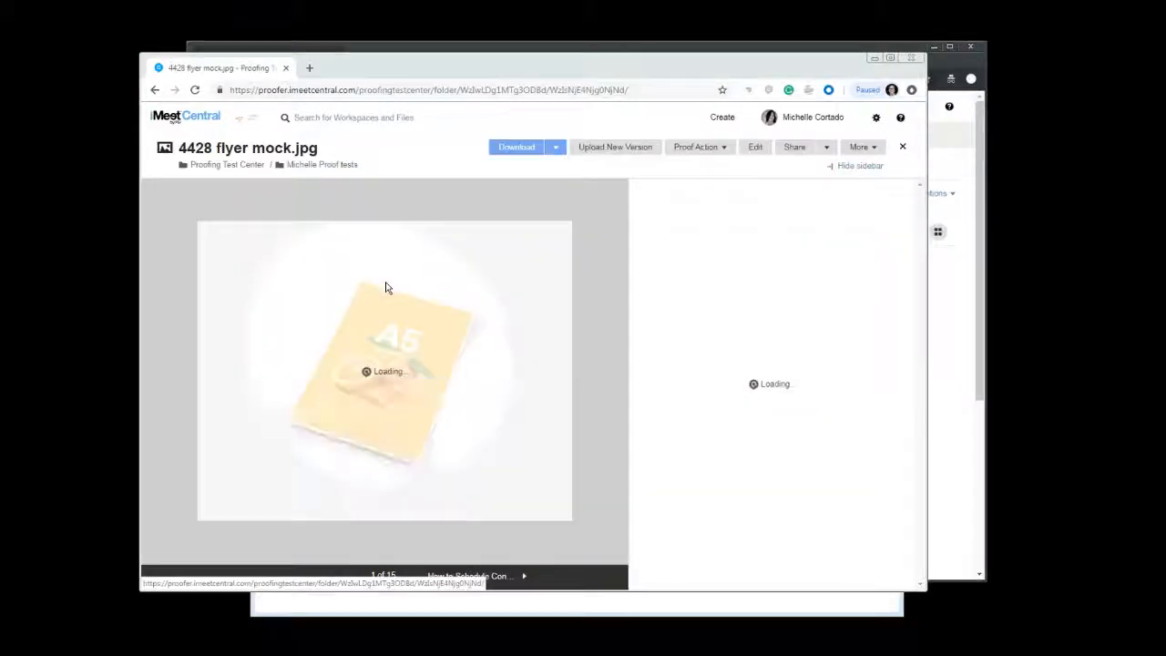
Create a new proof on the file and add a colleague's e-mail as a Reviewer & Approver participant
click(711, 153)
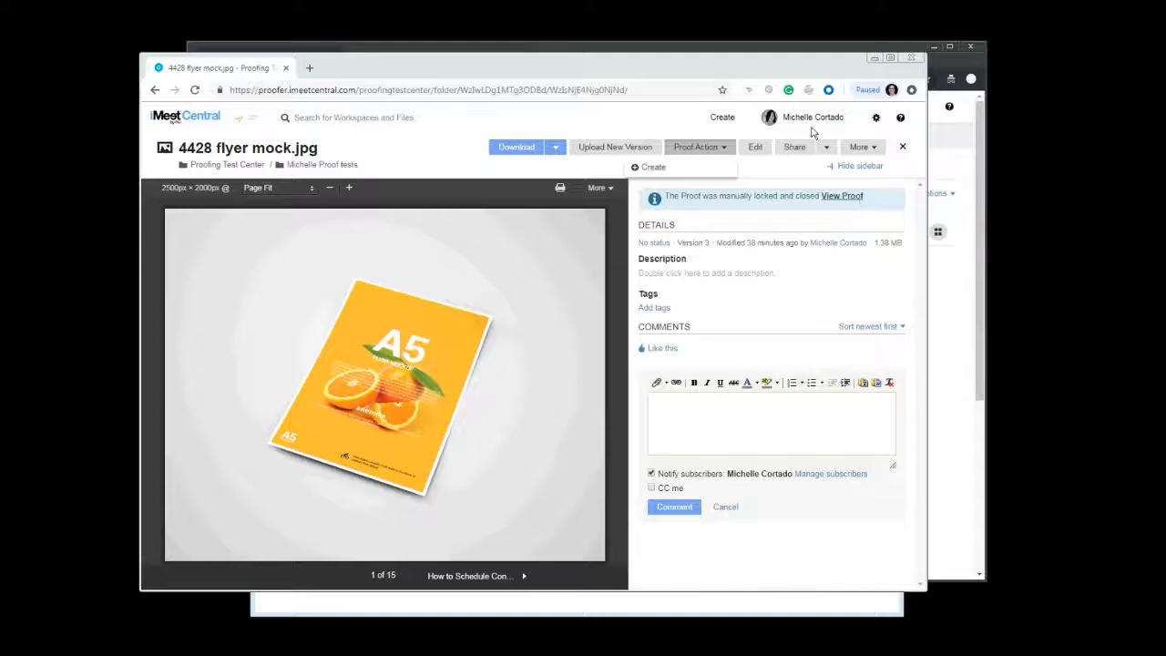
click(663, 167)
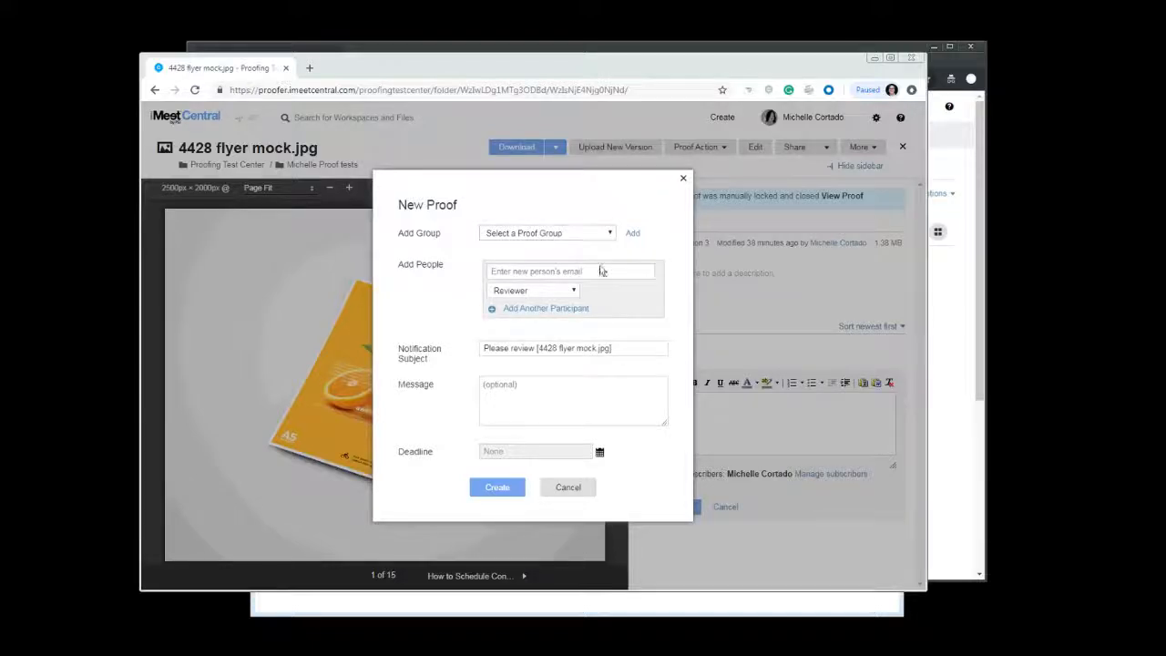
click(572, 272)
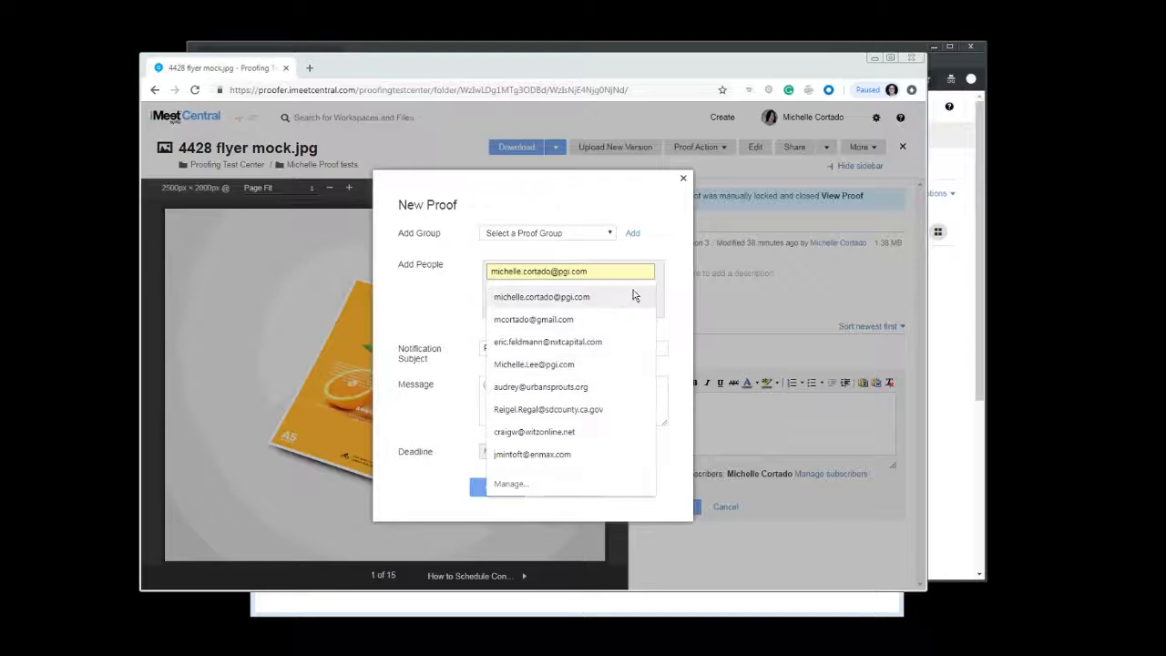
click(533, 364)
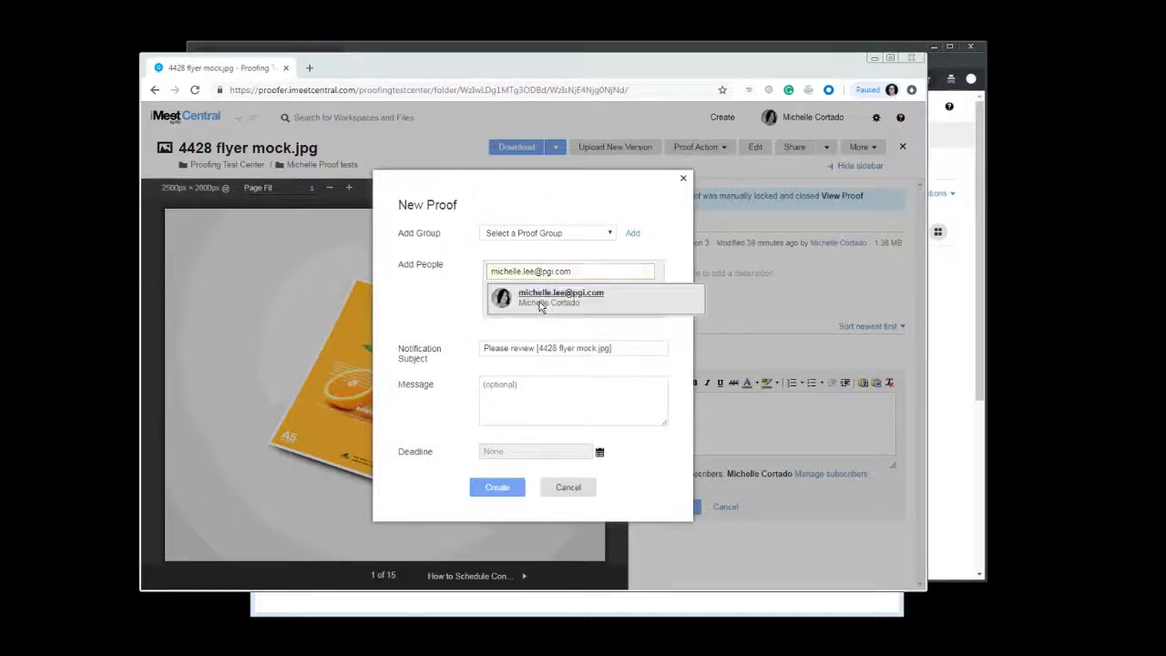
click(539, 301)
click(555, 292)
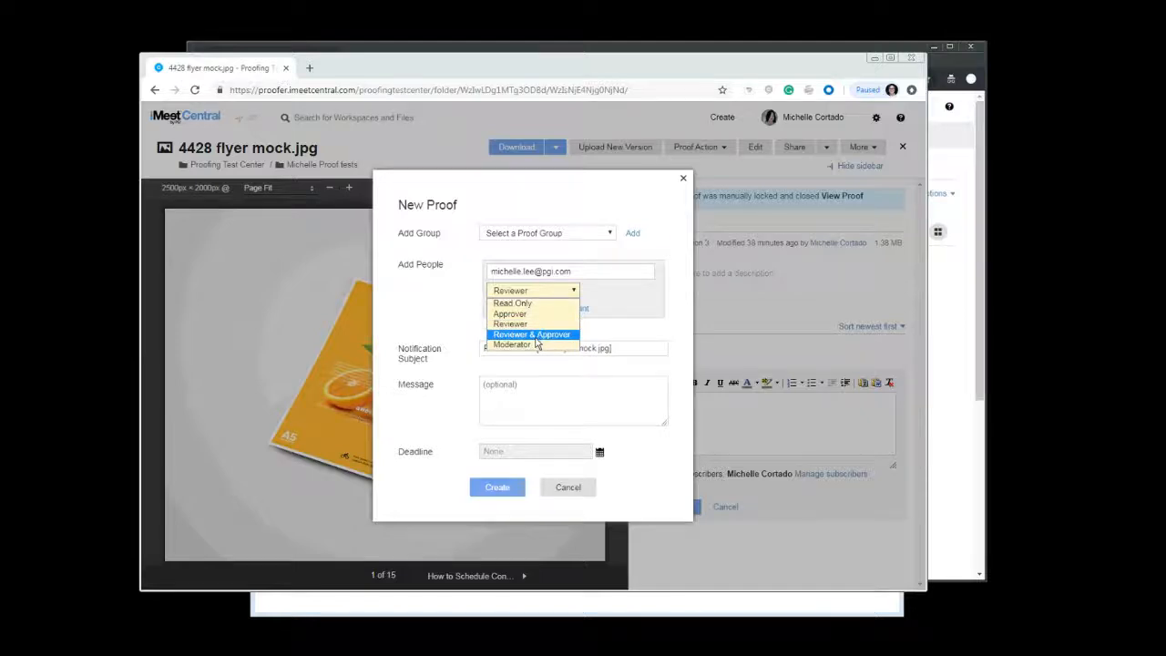
click(535, 335)
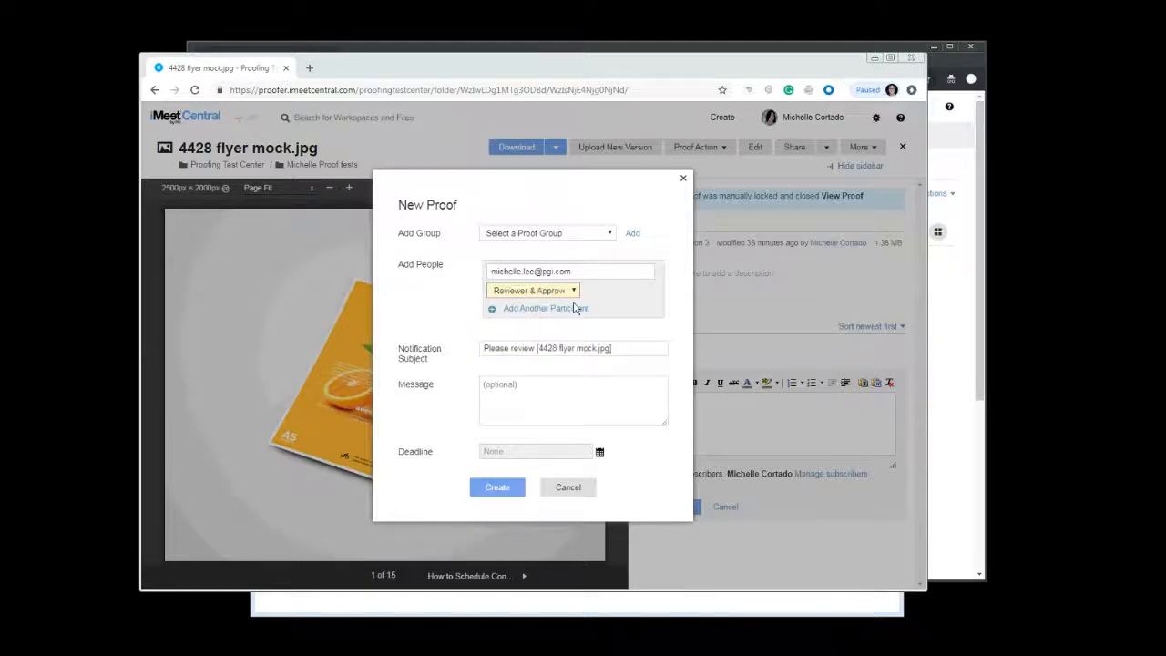
Add another participant with your own e-mail as Reviewer & Approver and create the proof
click(566, 310)
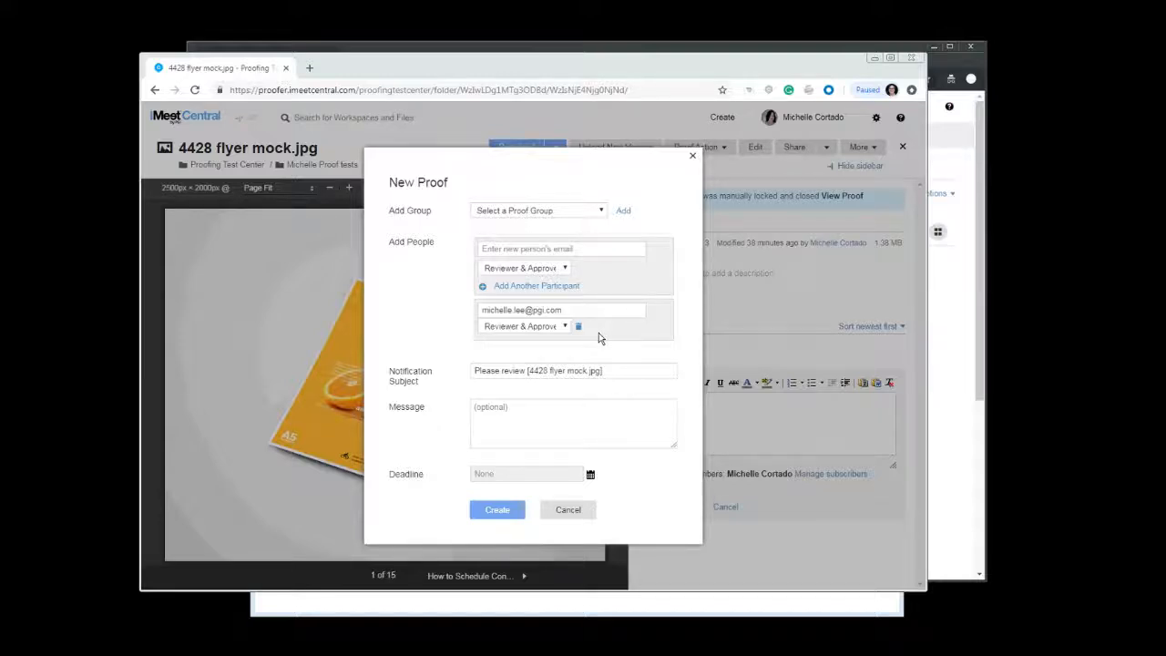
click(601, 250)
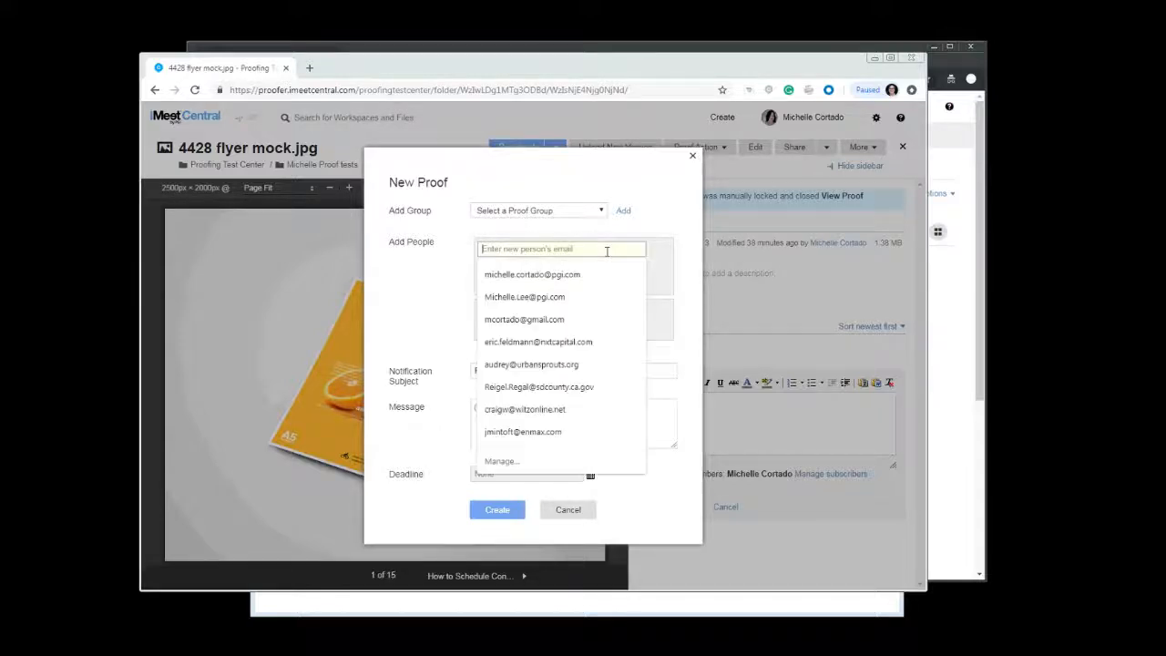
click(522, 276)
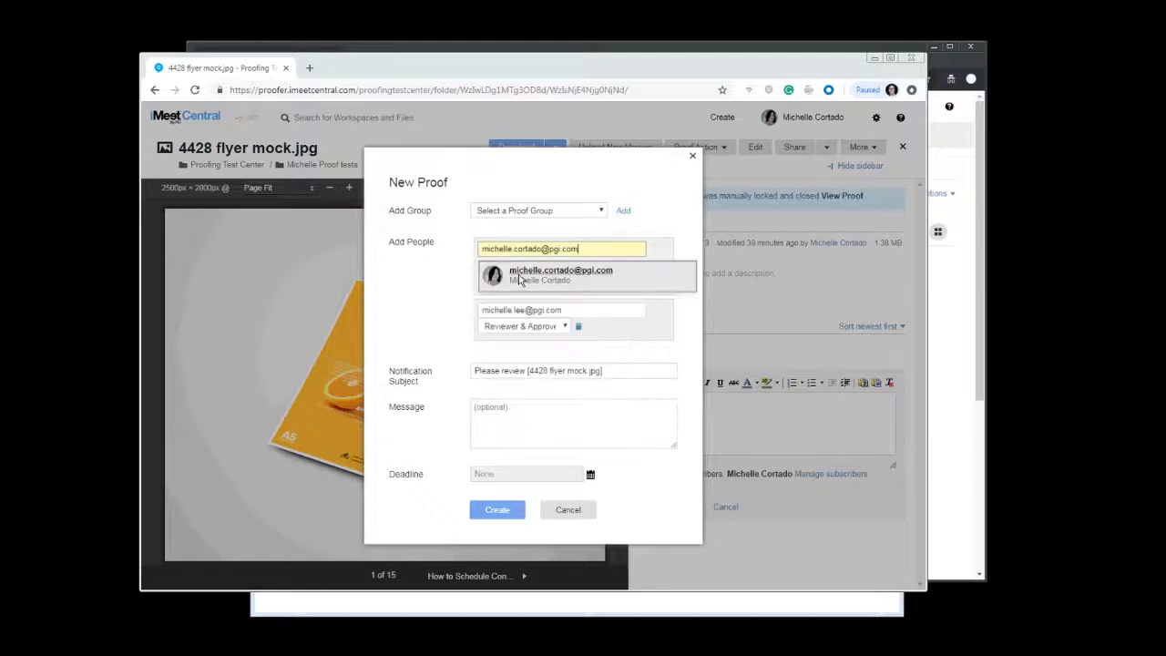
click(535, 283)
click(560, 289)
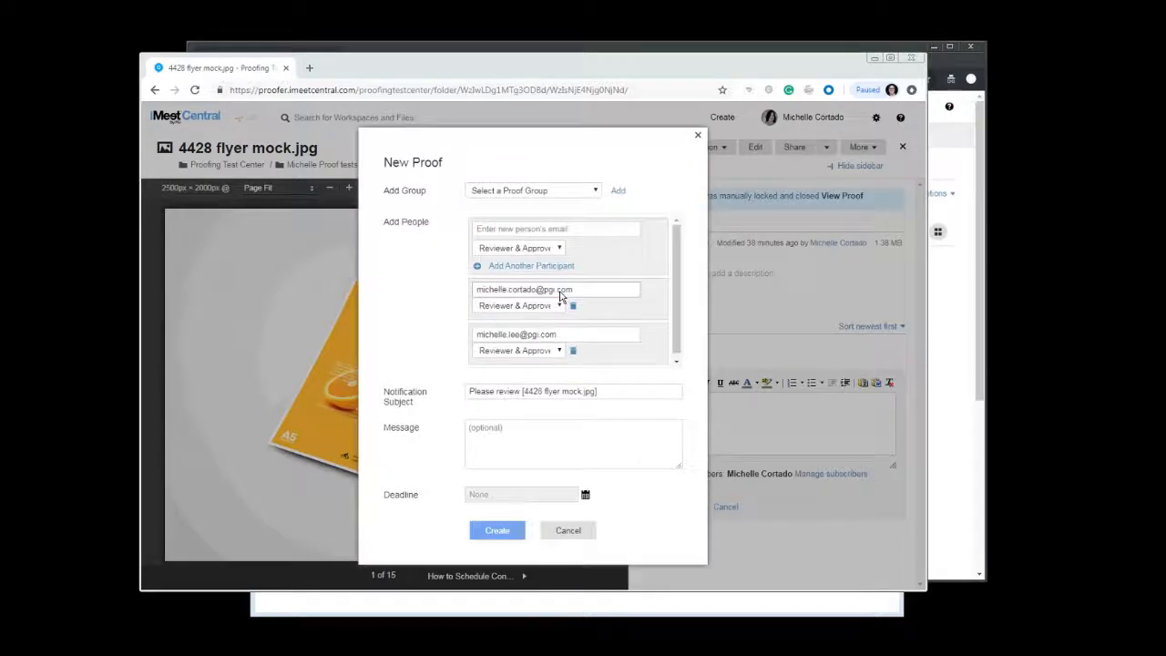
click(484, 534)
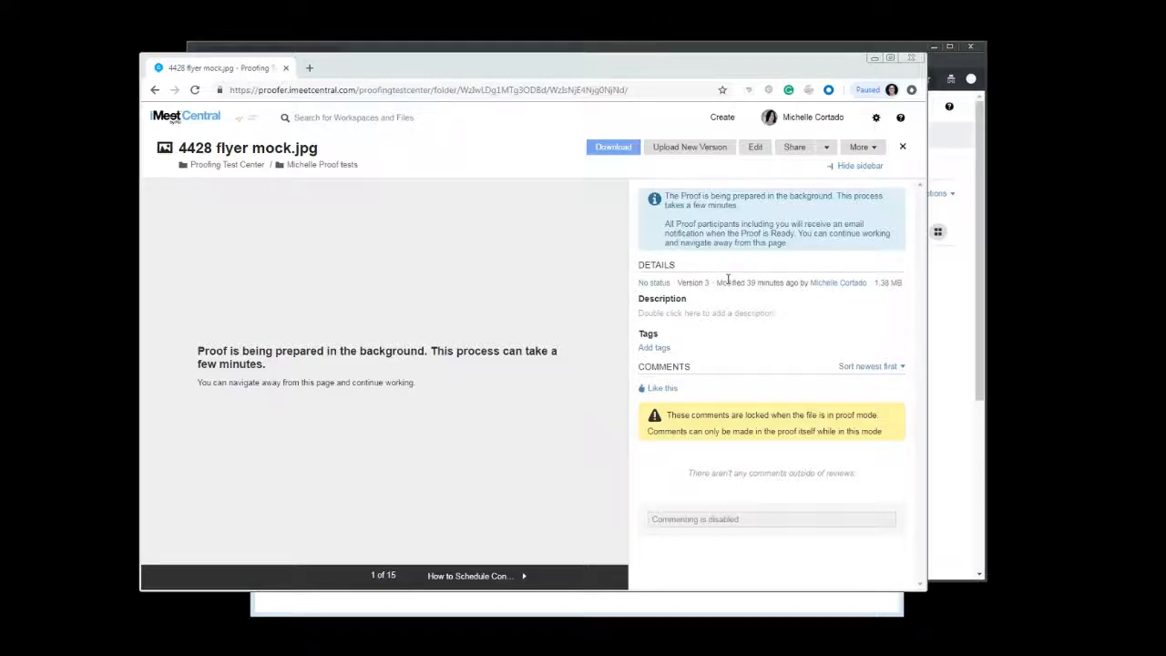
Switch to the second user's browser window and open the How to Schedule Conduct a Self-Serve Broadcast Audio Webinar.pdf proof
click(964, 316)
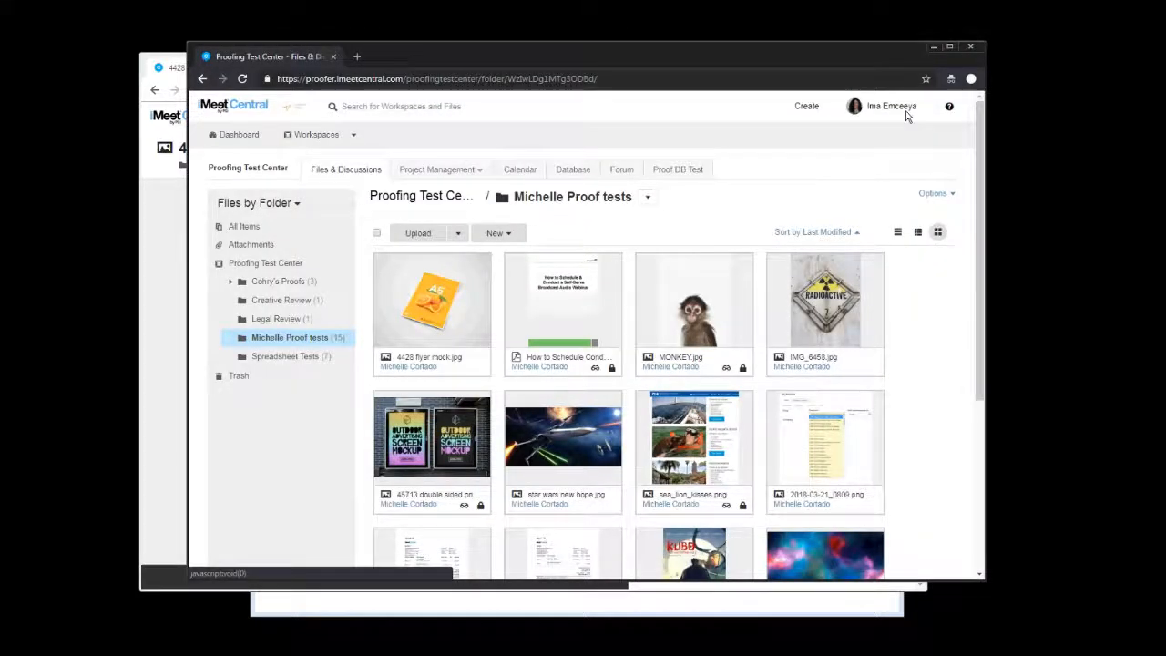
click(165, 239)
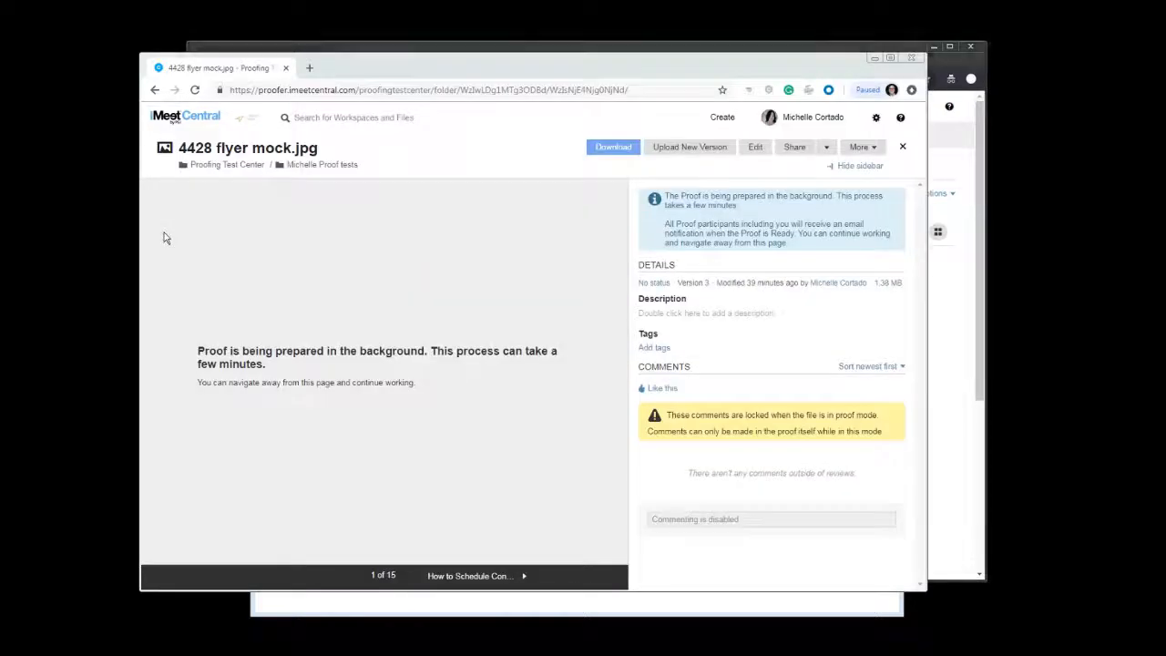
click(952, 365)
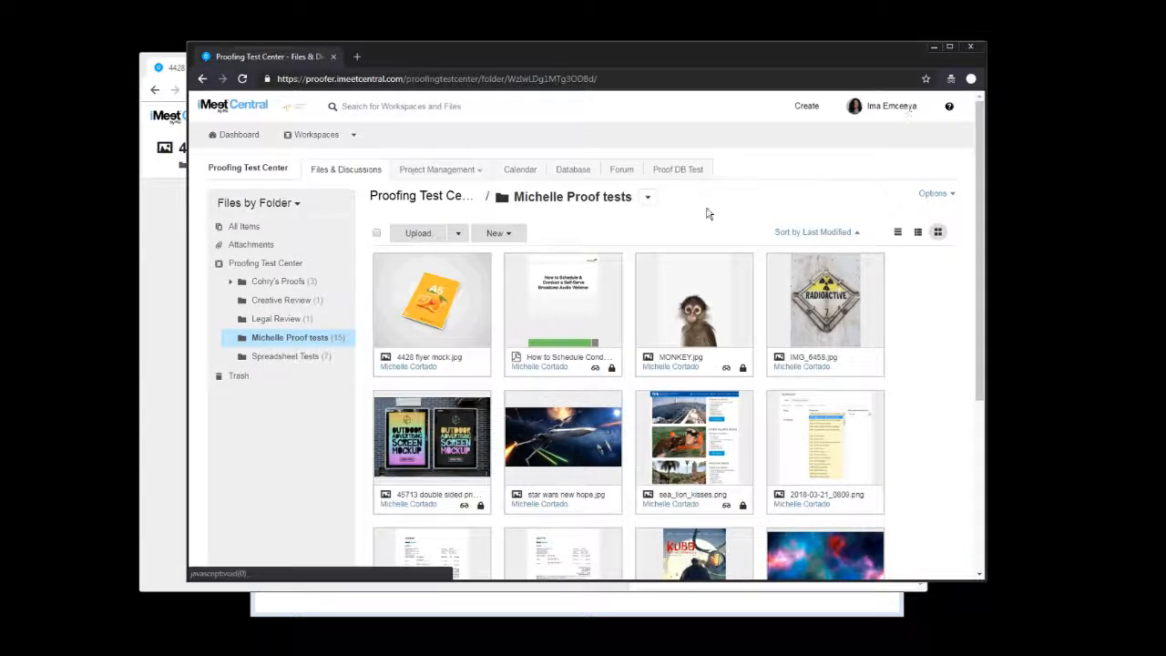
click(605, 301)
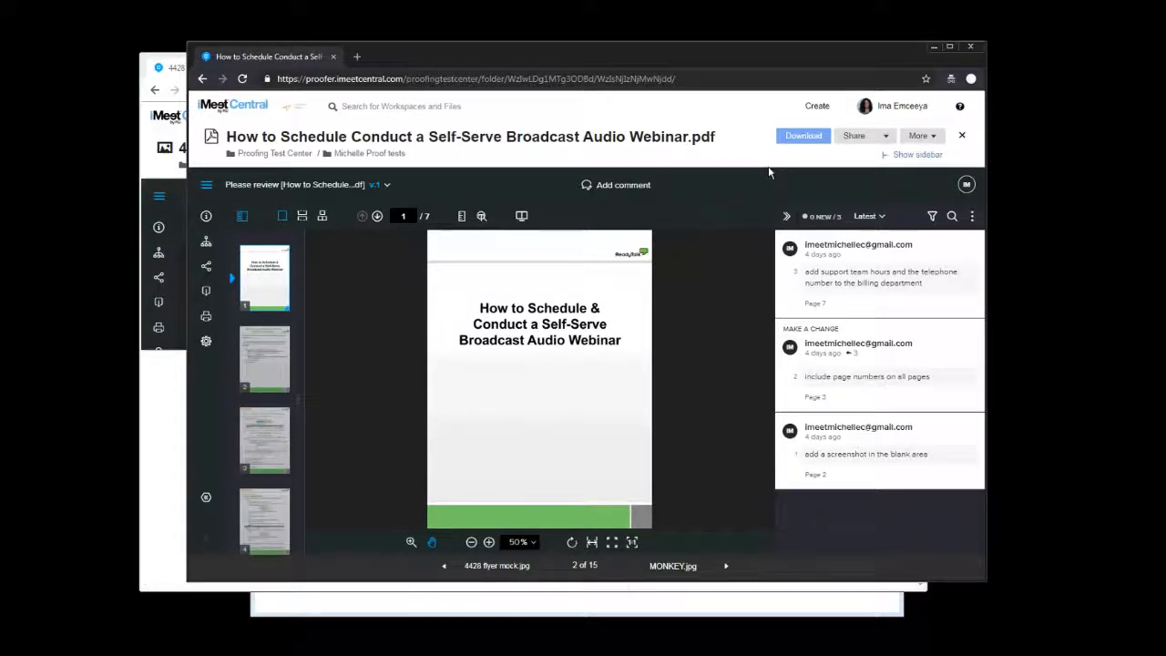
click(146, 178)
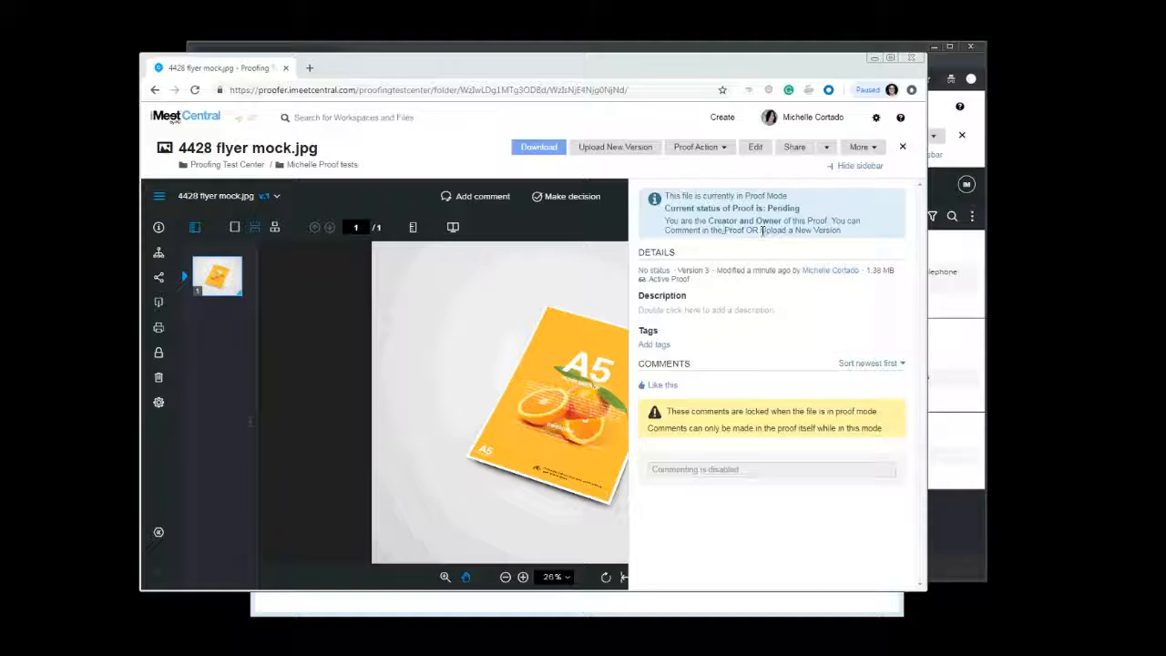
Edit the flyer proof's settings, changing the colleague's role to Reviewer, and update
click(872, 167)
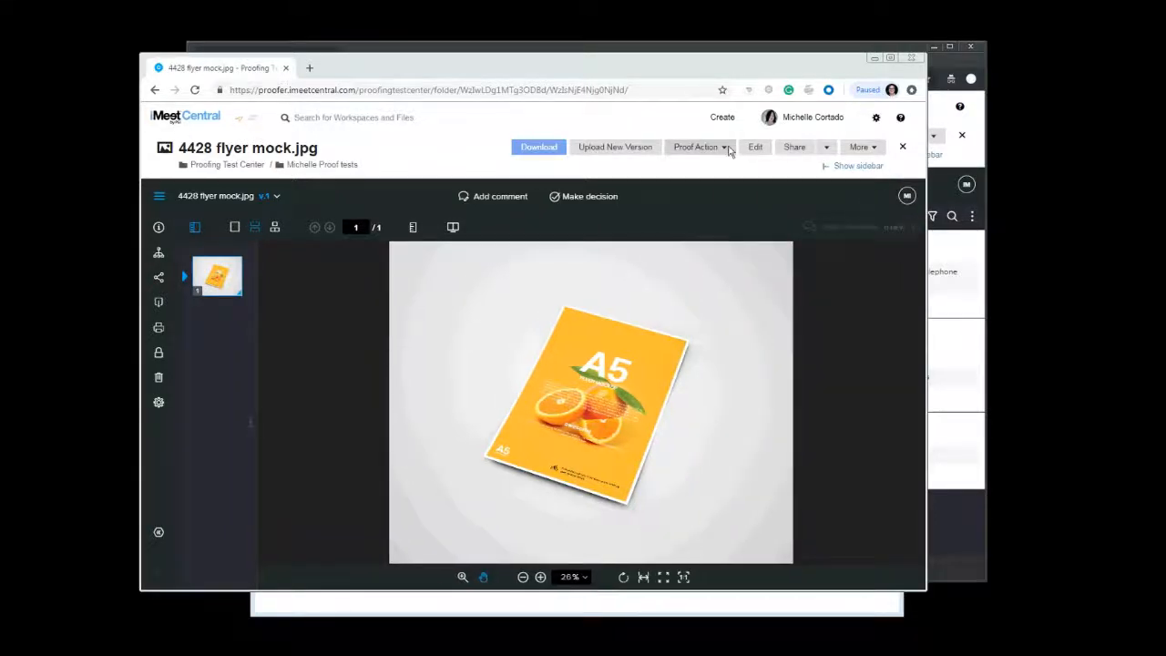
click(692, 149)
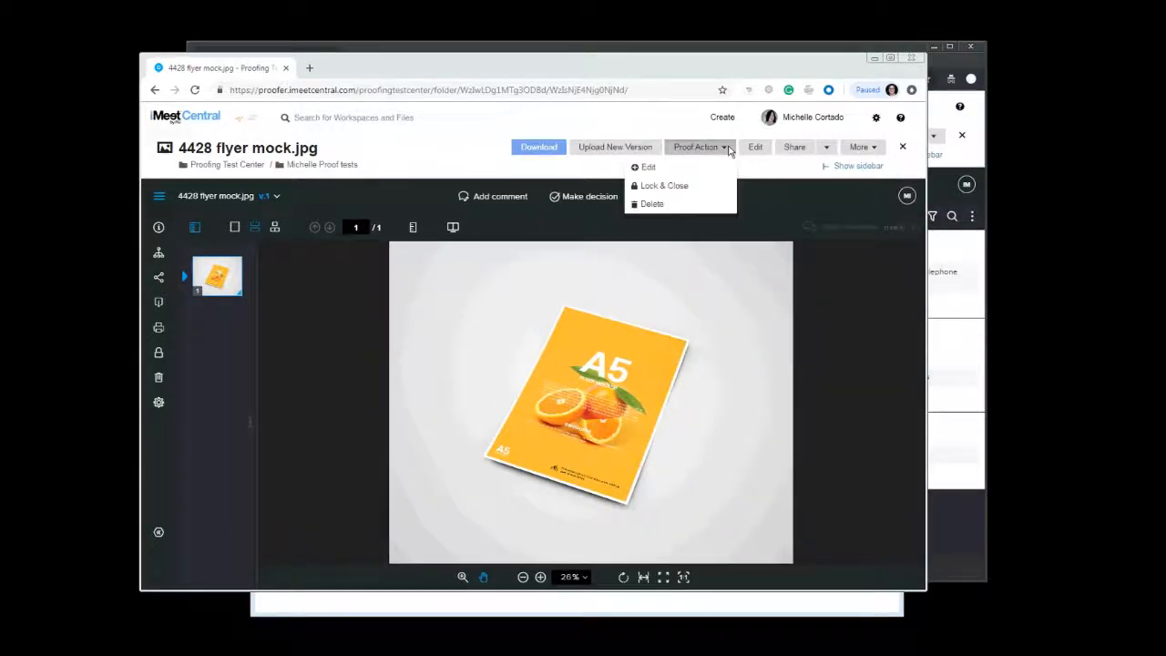
click(657, 172)
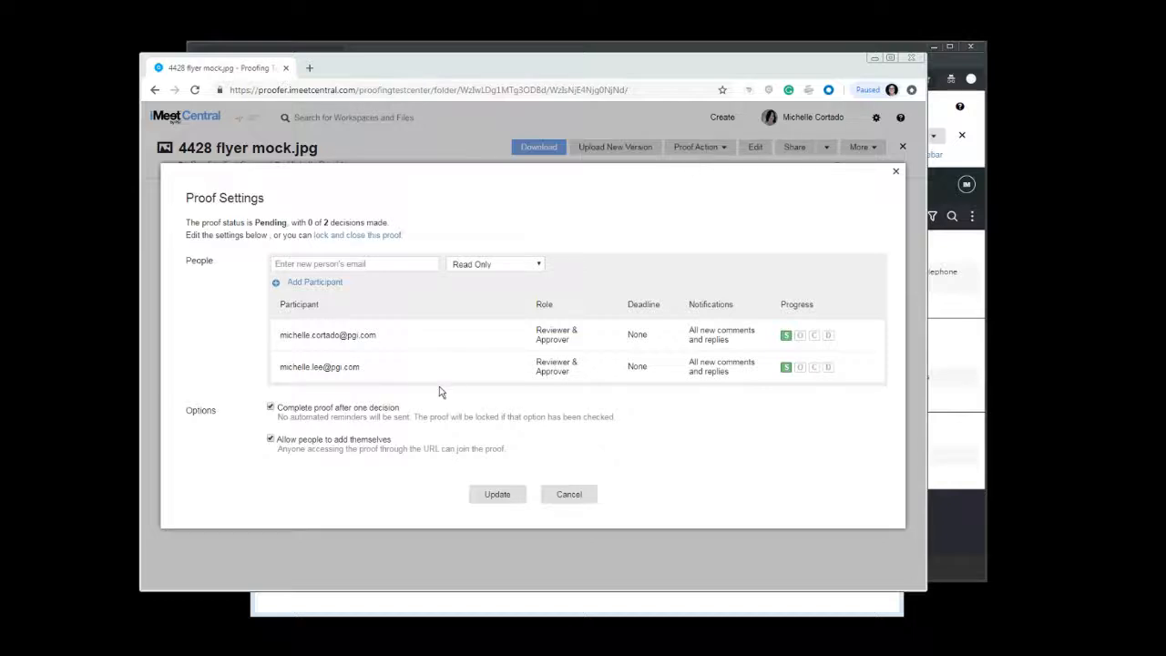
double_click(557, 365)
click(599, 368)
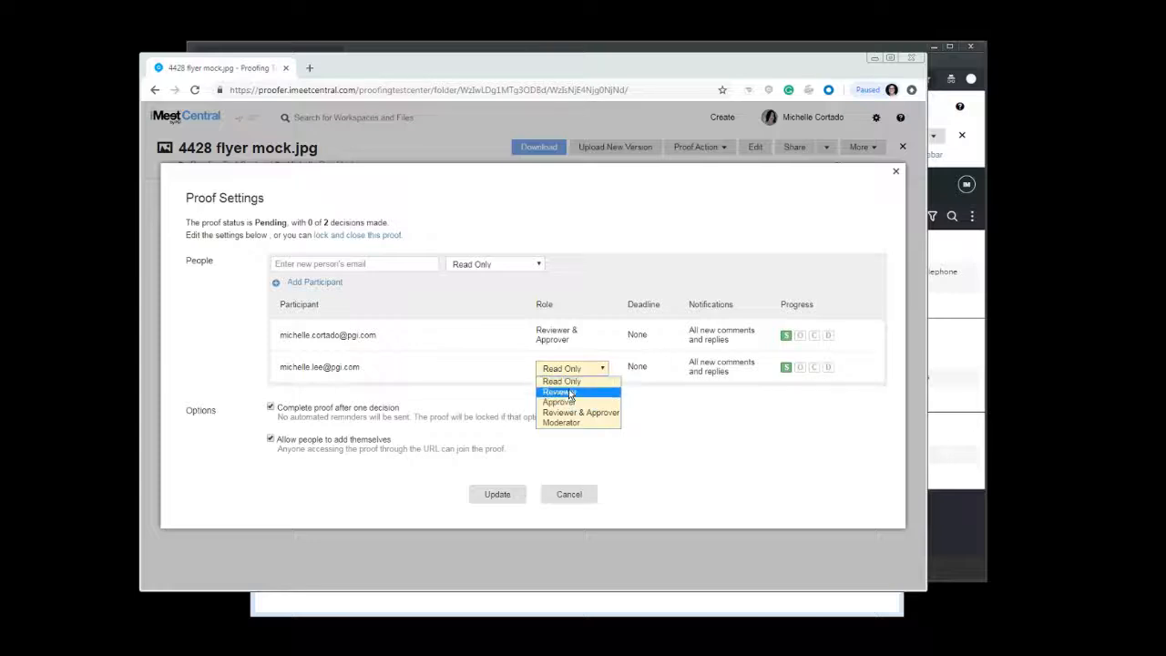
click(569, 393)
click(499, 495)
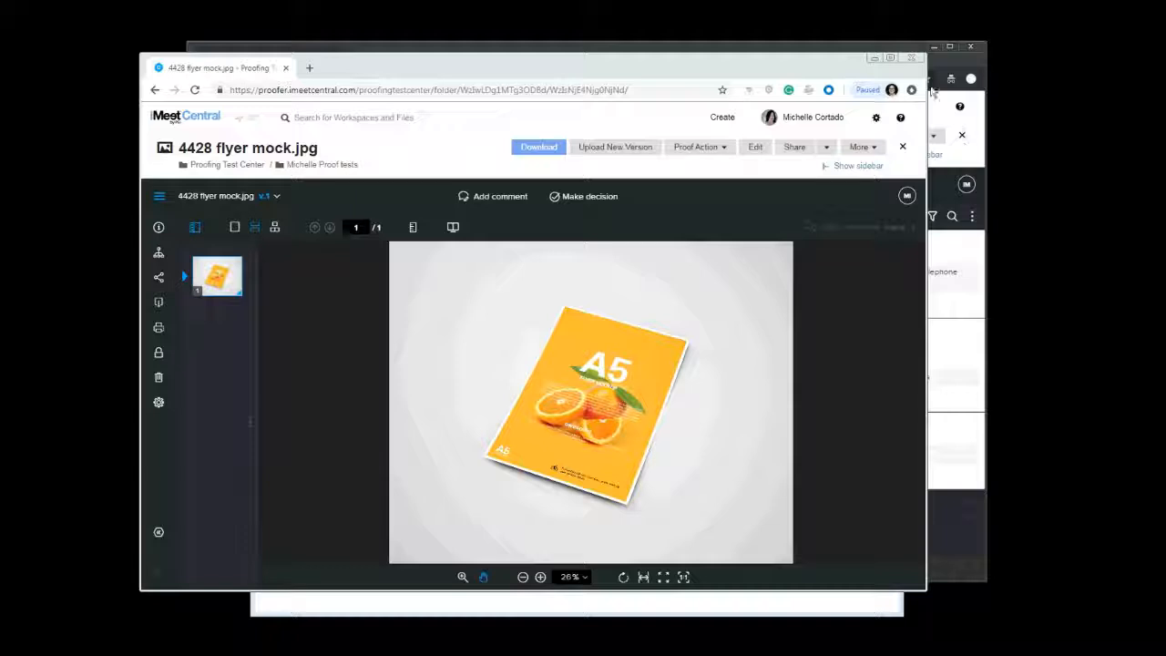
In the second user's window, open the flyer and choose to participate in the proof, then reload the page
click(947, 535)
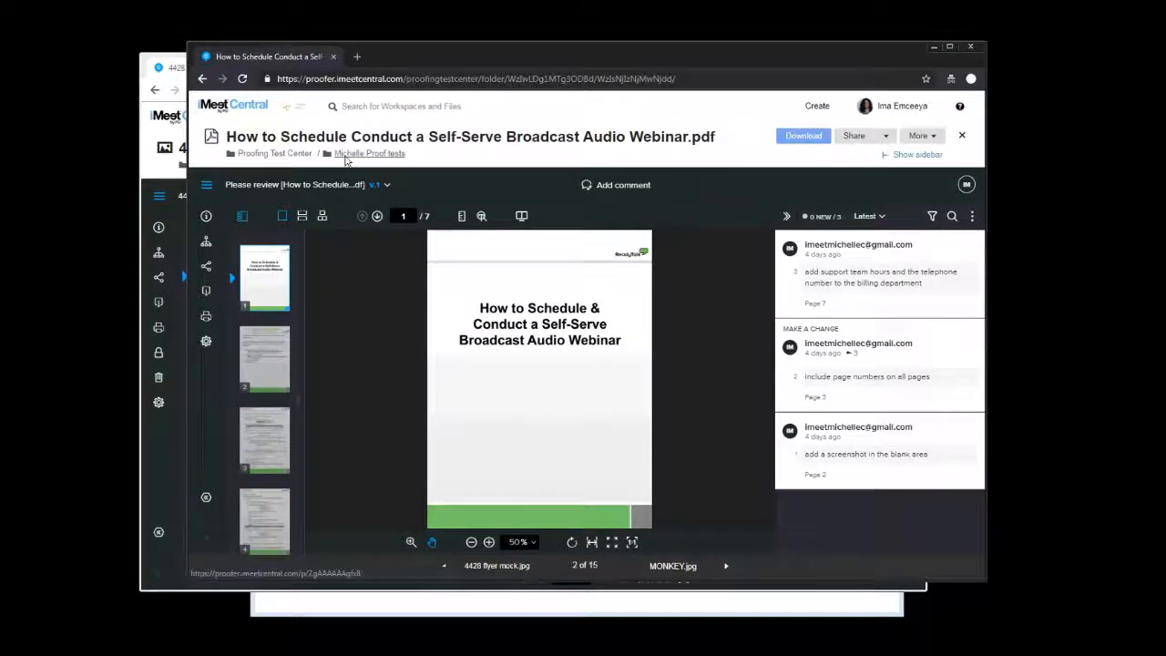
click(347, 155)
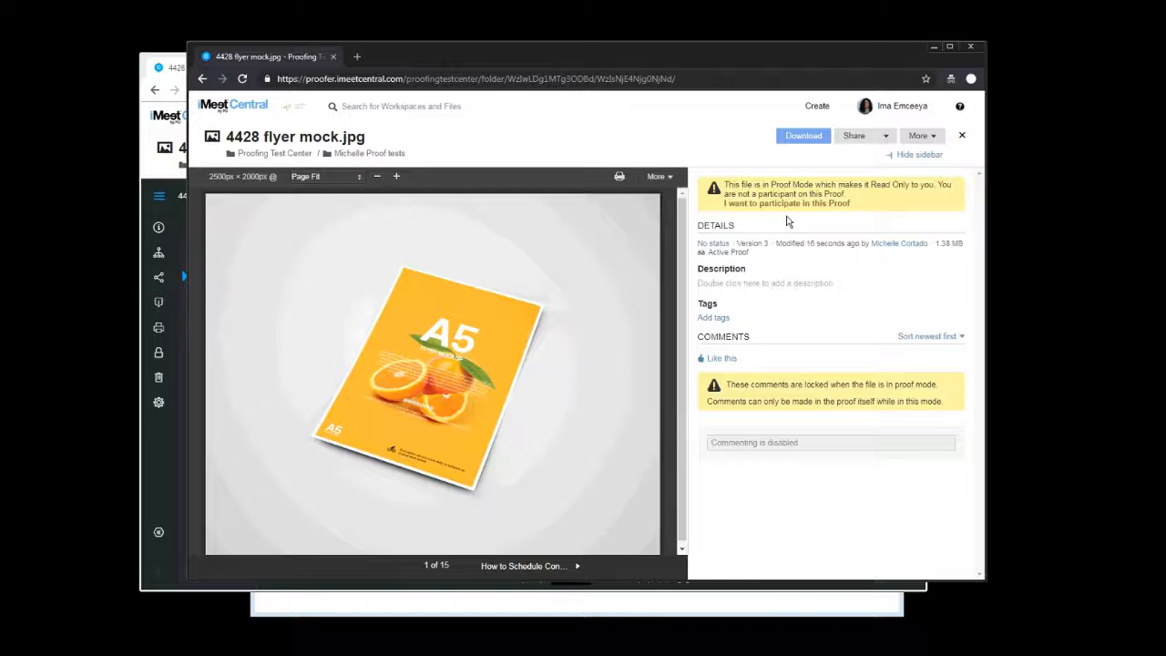
click(795, 204)
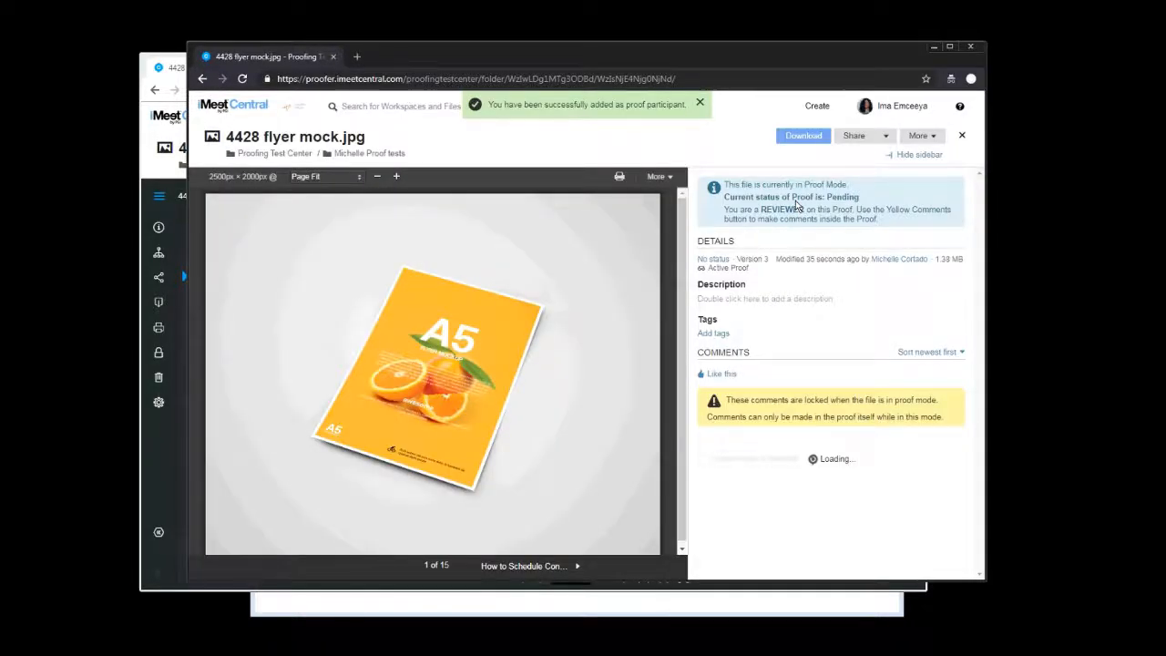
click(242, 79)
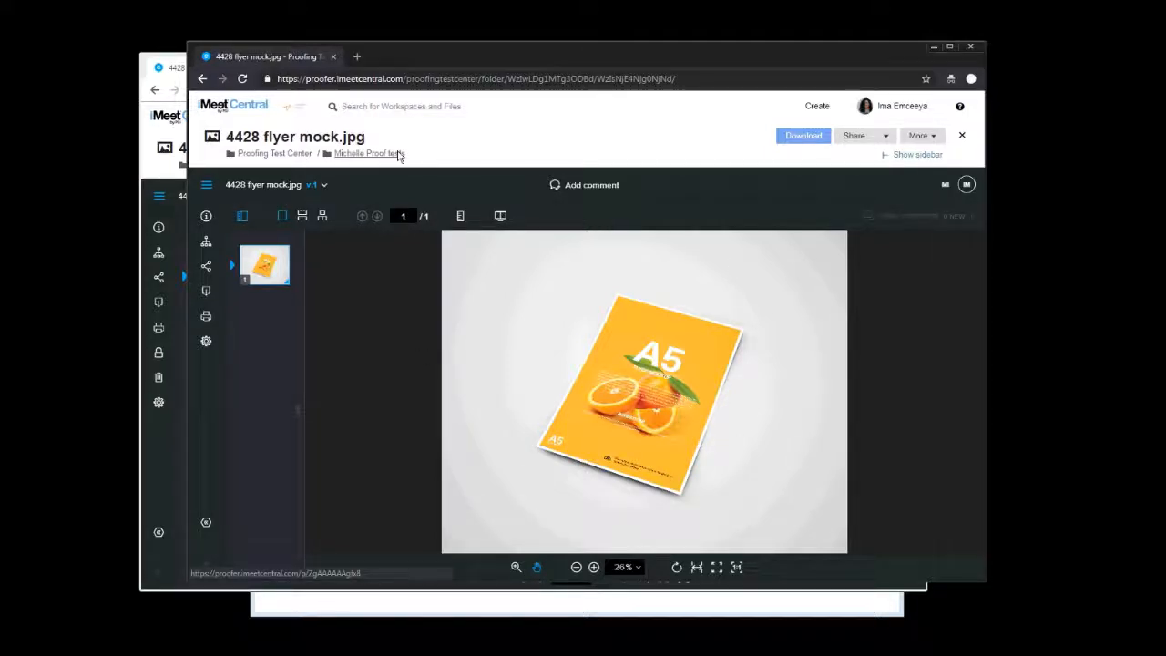
Open the webinar PDF proof and post a rectangle comment "add logo" below the title on page 1
click(397, 155)
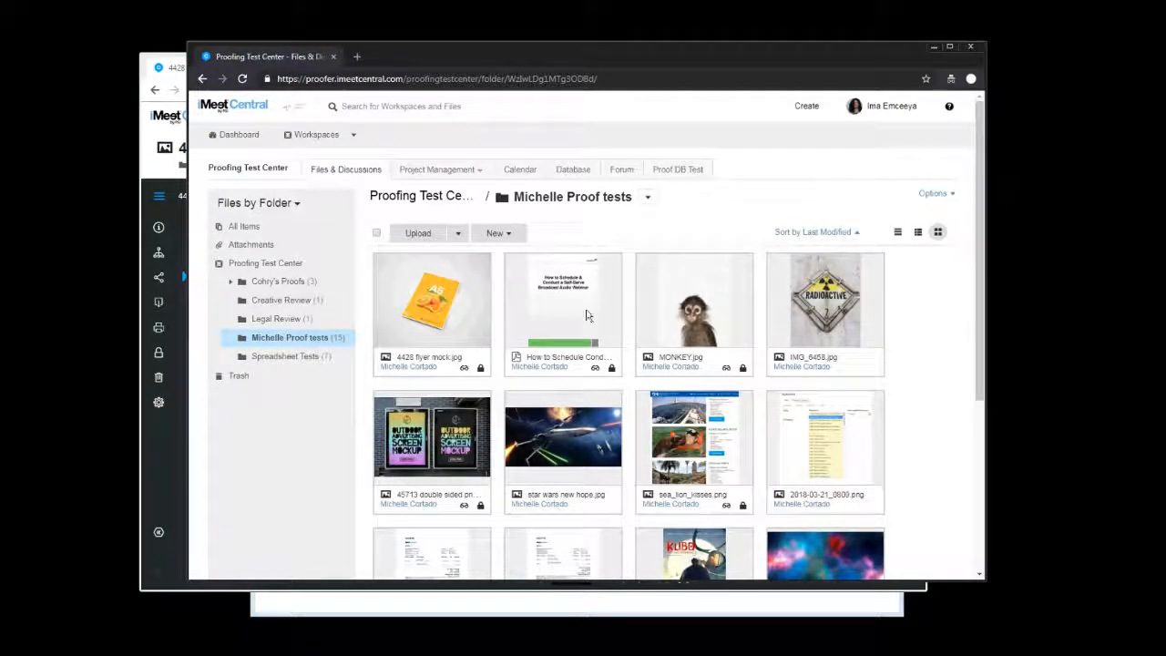
click(600, 336)
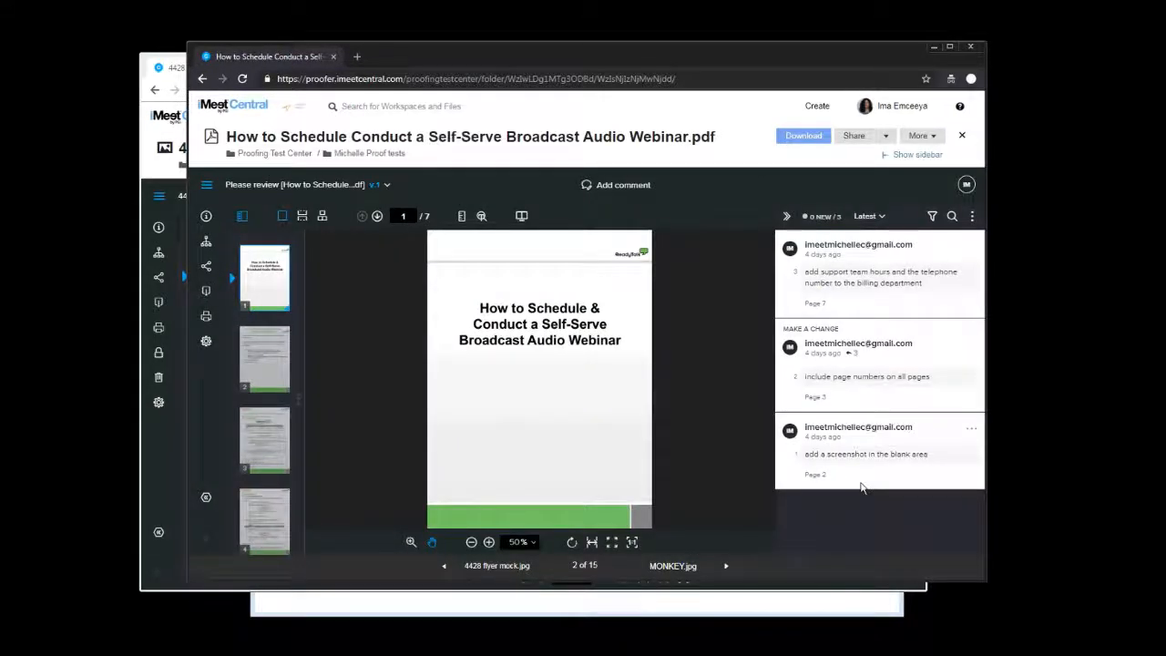
click(623, 186)
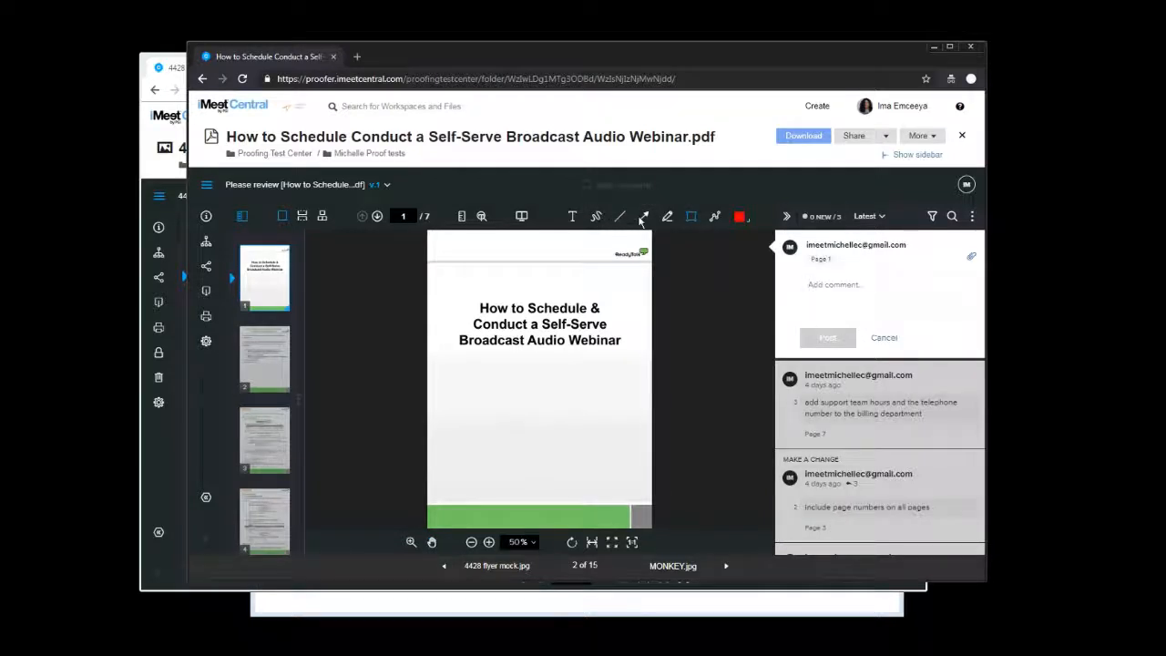
drag(483, 368, 592, 432)
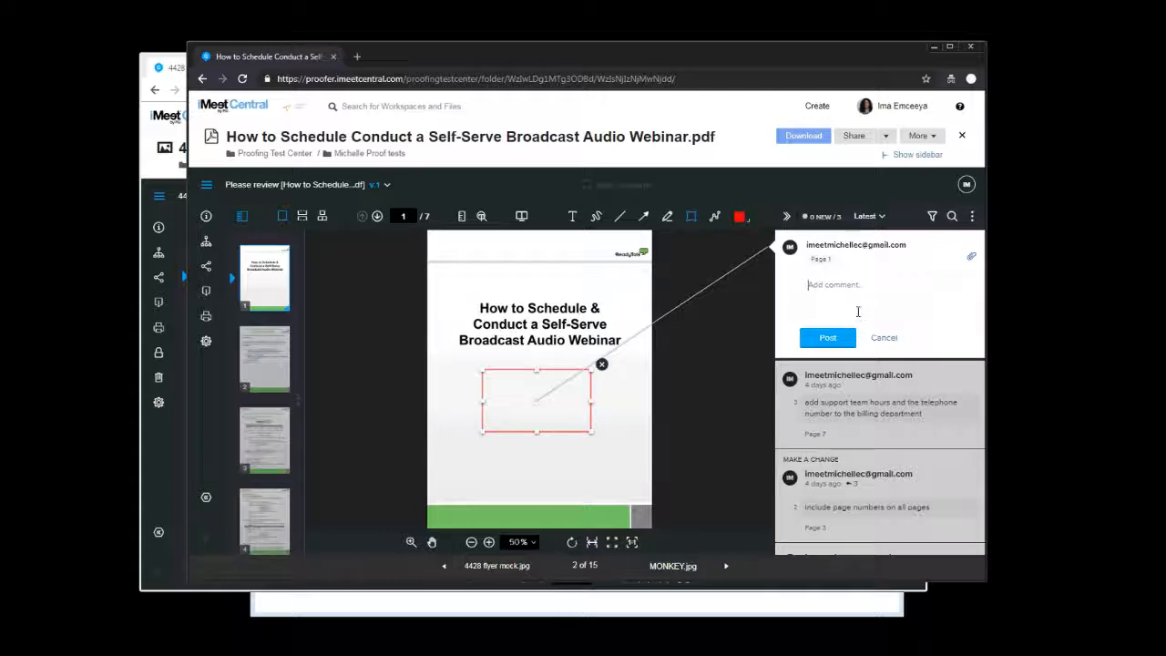
text(add lo)
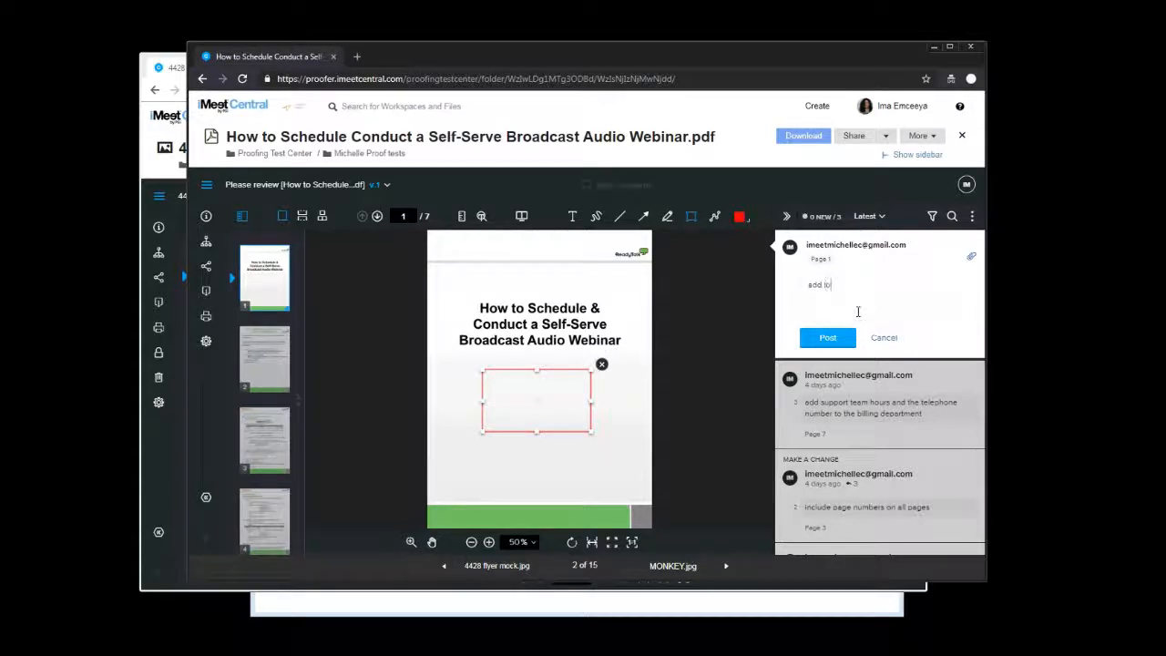
text(go)
click(828, 338)
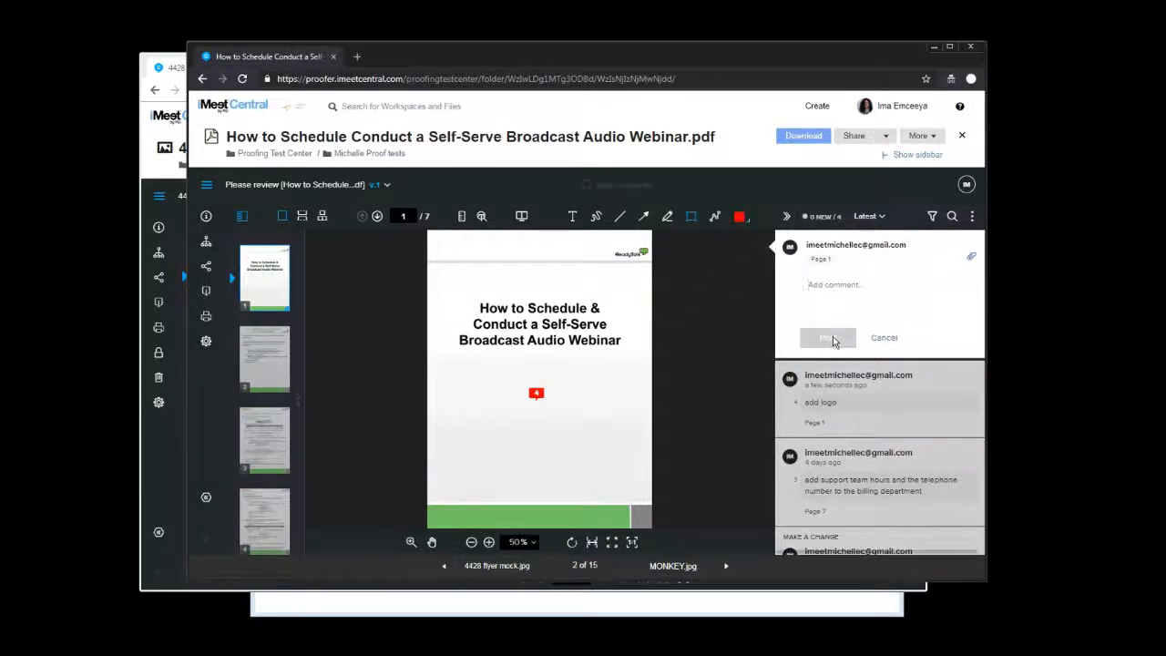
In the first user's window, open the webinar PDF proof from the Michelle Proof tests folder and resolve the "add logo" comment thread
click(169, 455)
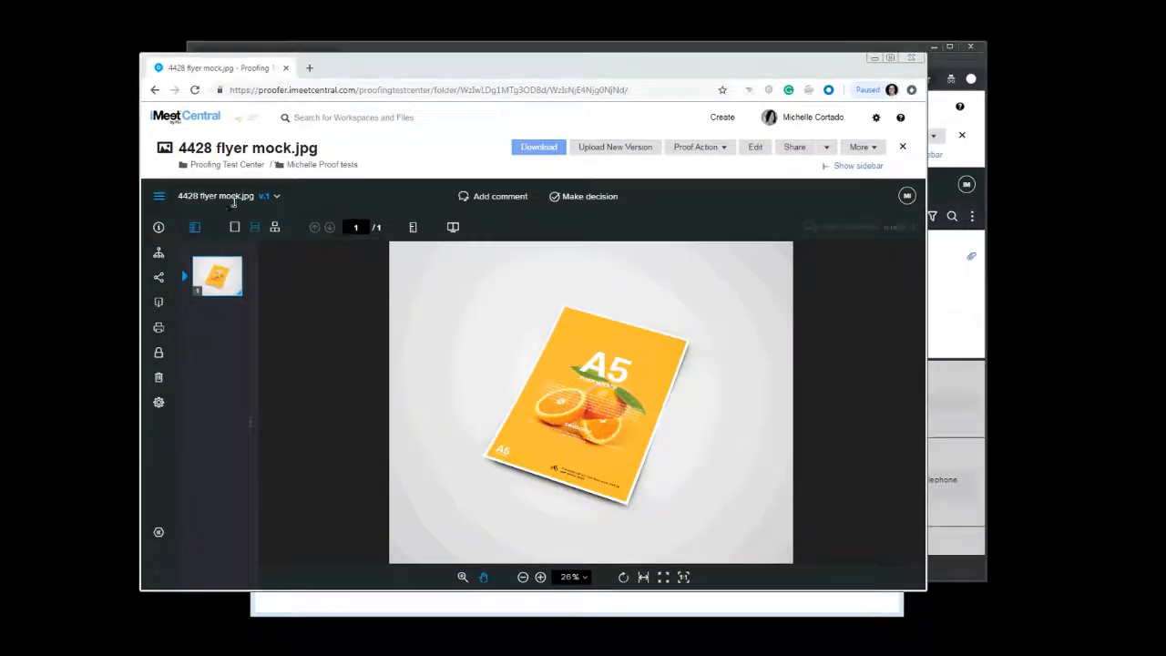
click(313, 164)
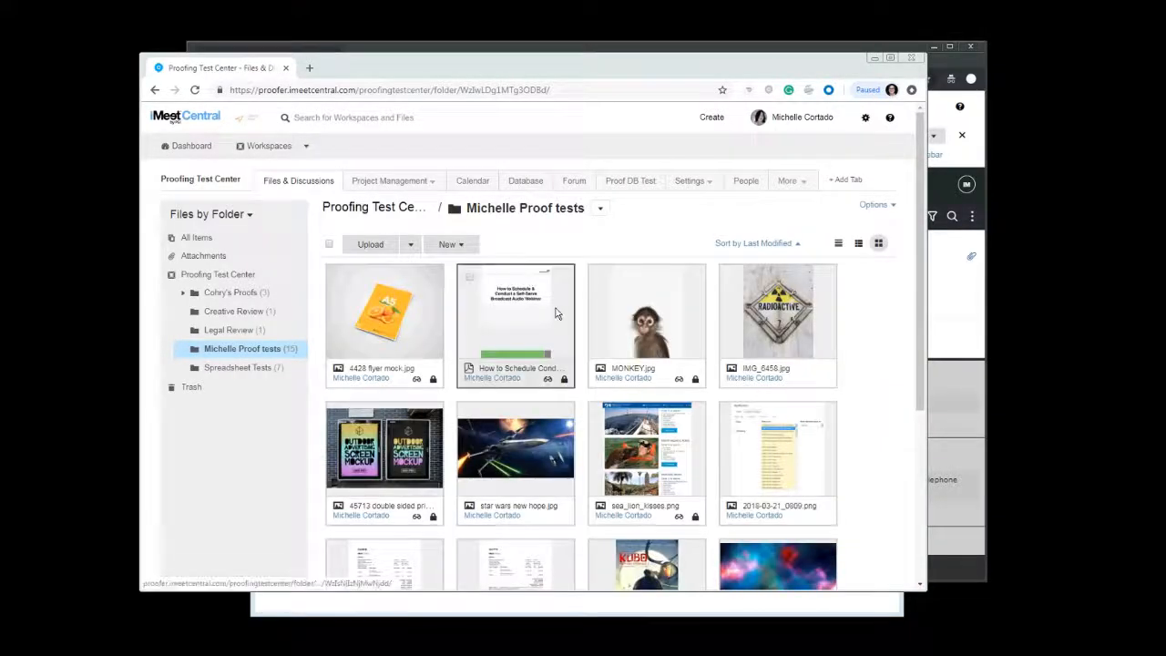
click(557, 313)
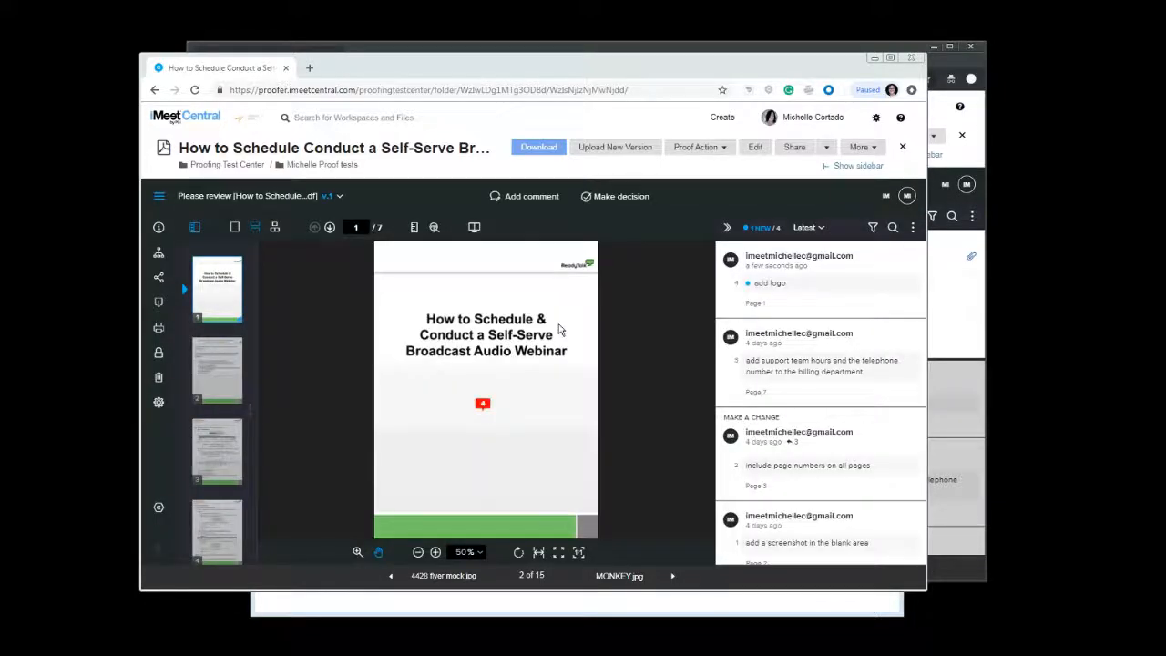
click(818, 303)
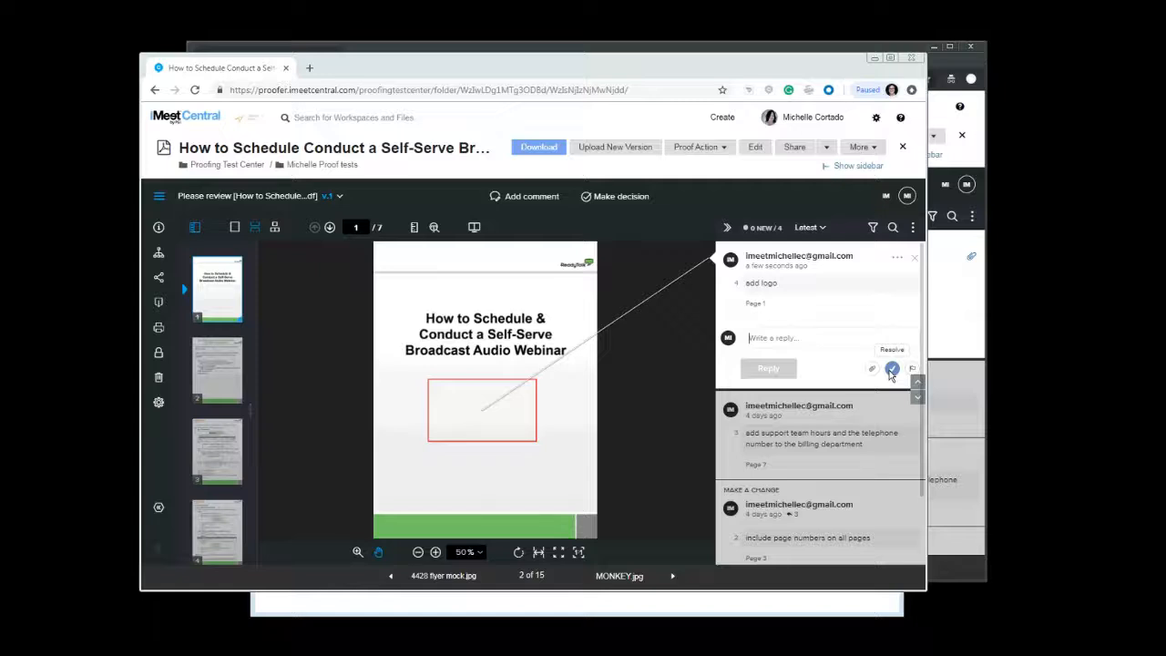
click(892, 370)
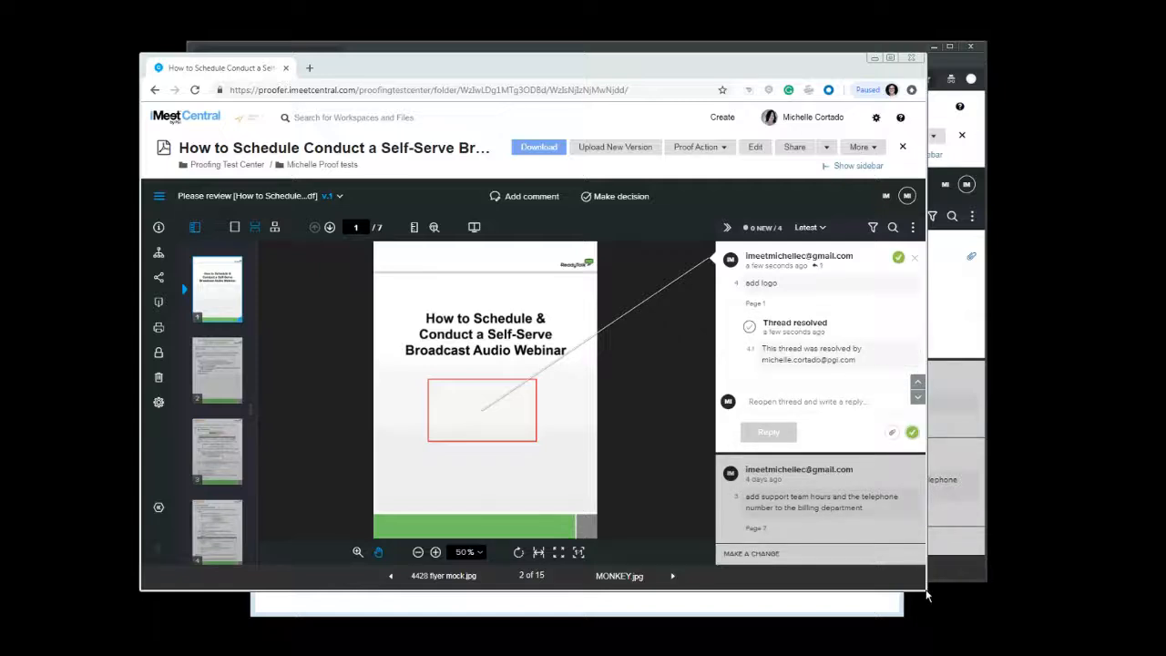
Enlarge the browser window and open the "include page numbers on all pages" thread to examine its action options
drag(926, 594, 1042, 632)
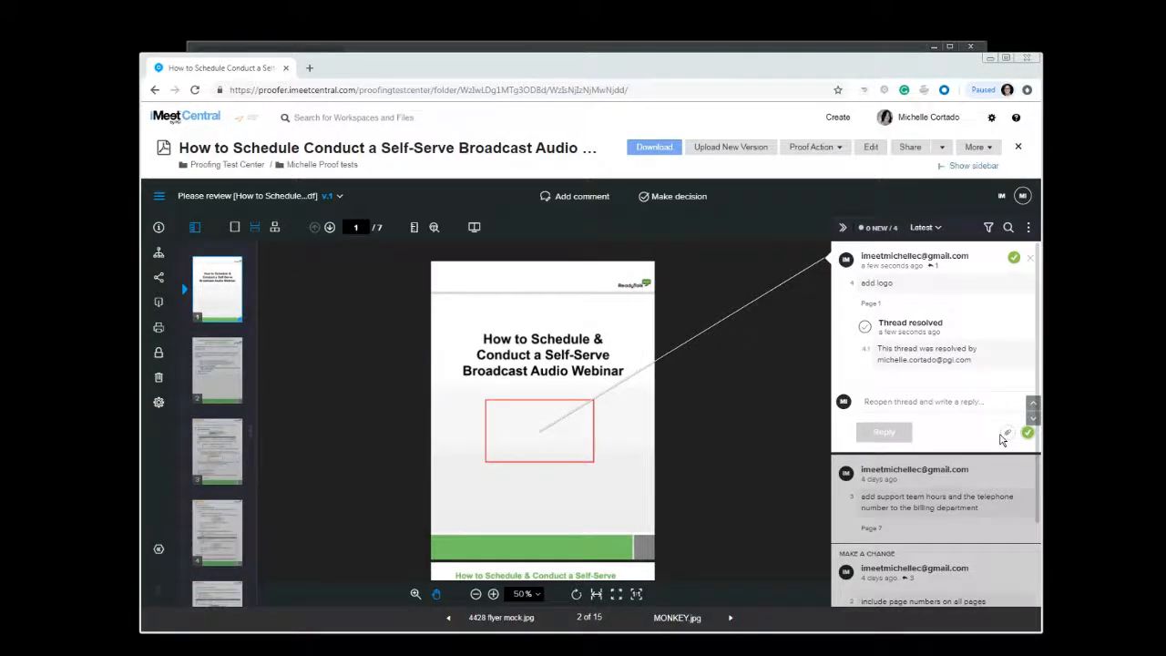
scroll(975, 464, down, 2)
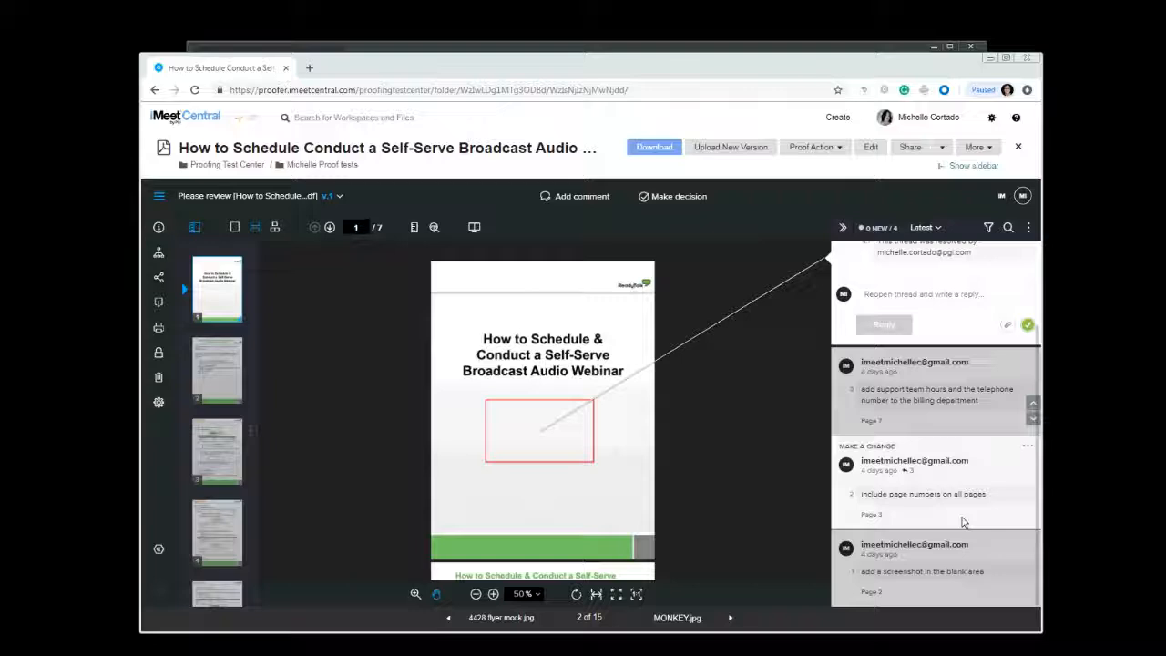
click(964, 521)
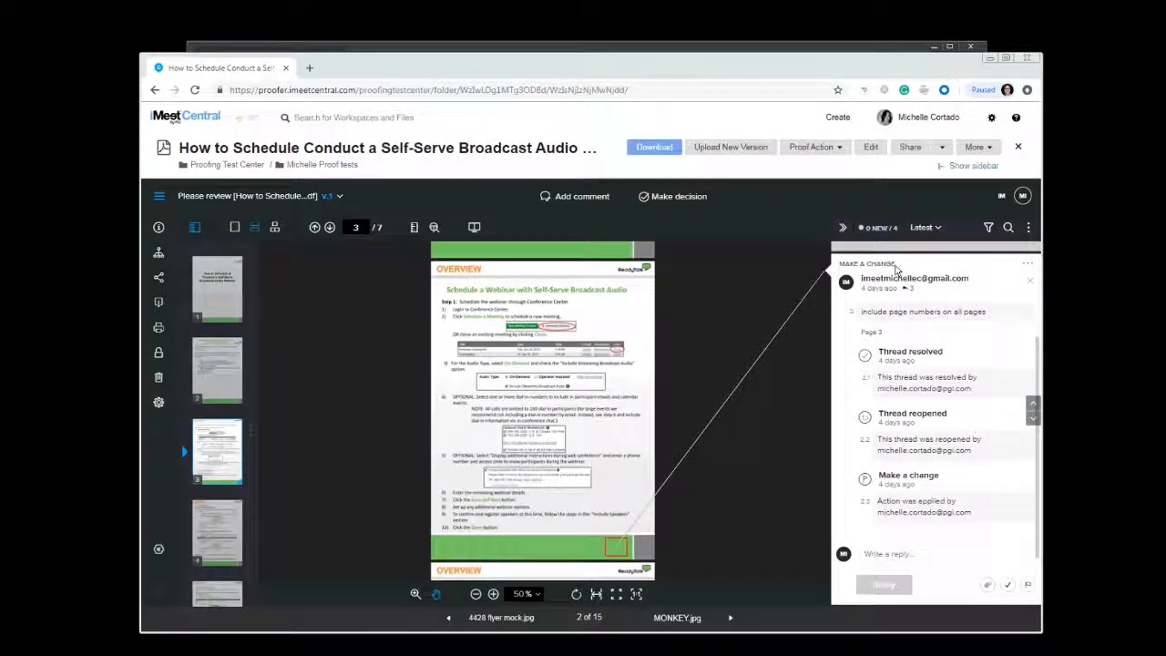
click(1028, 584)
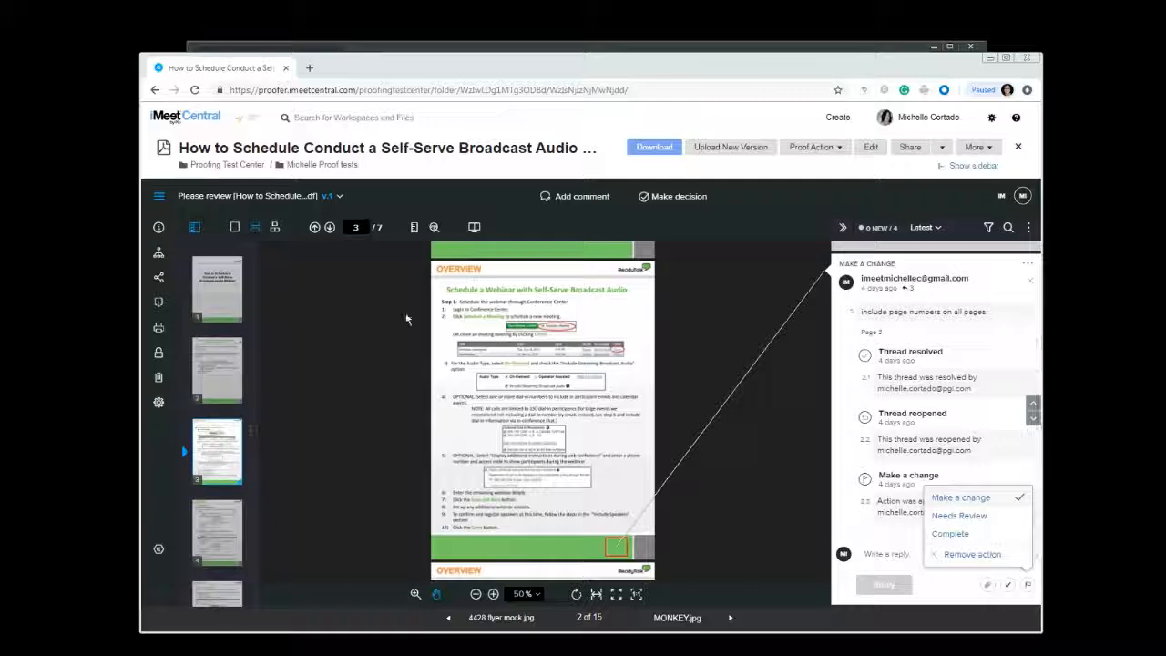
click(735, 321)
Check the proof's version list, then toggle the Show markups option in the viewer settings and close them
mouse_move(173, 227)
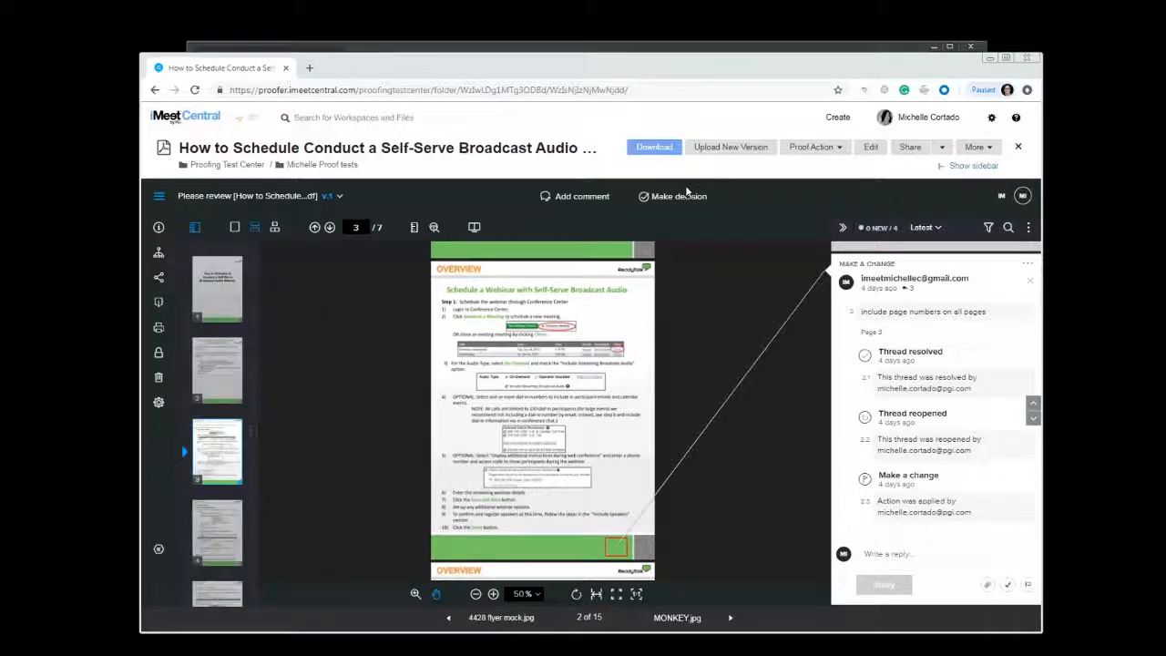
click(290, 196)
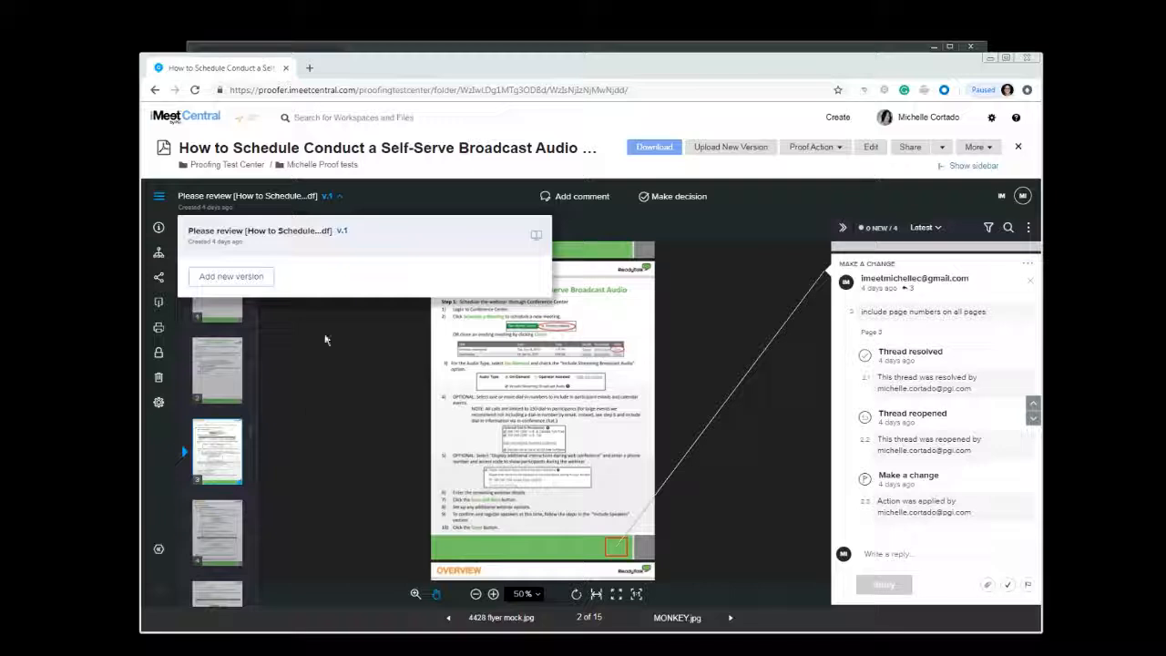
click(339, 198)
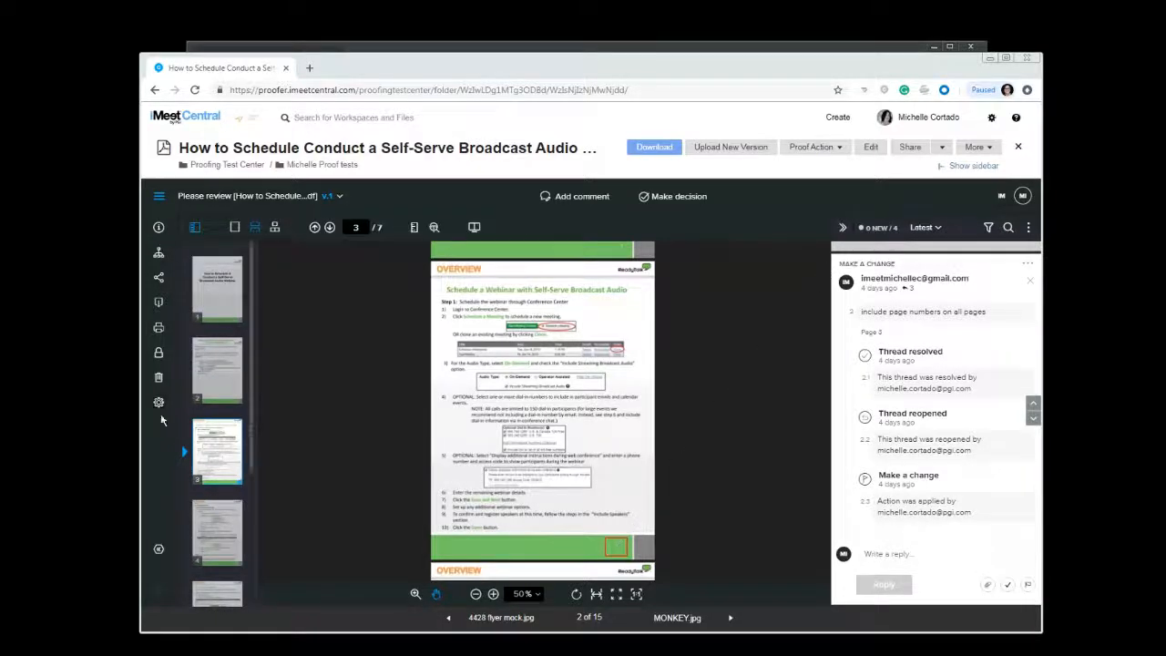
click(160, 405)
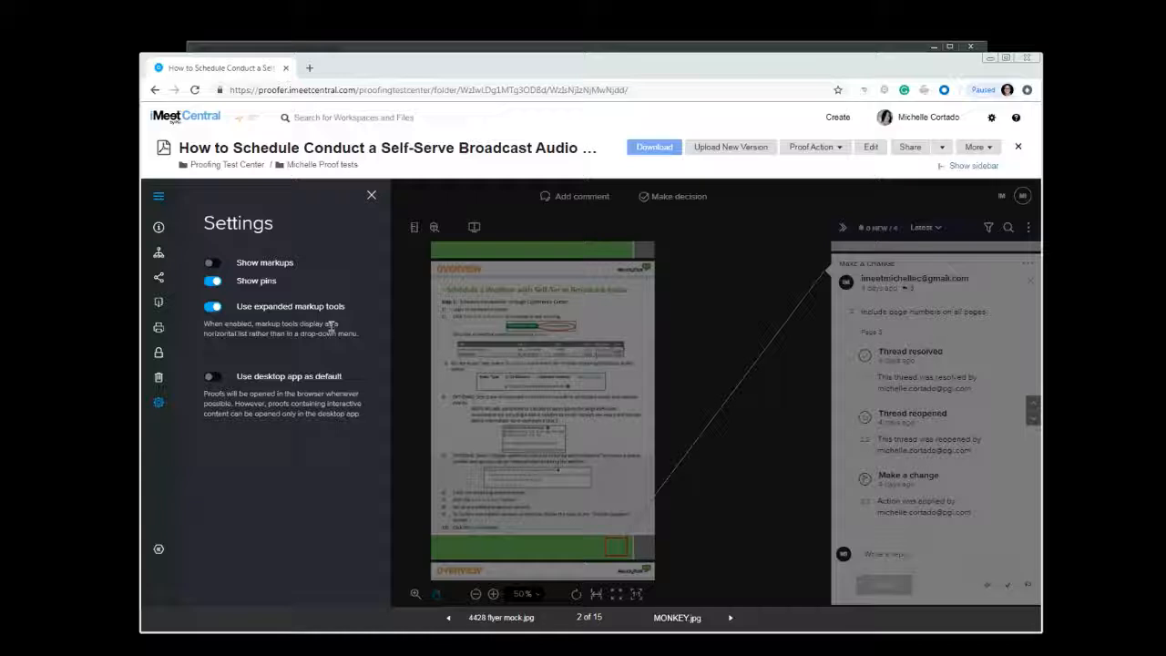
click(213, 264)
click(371, 195)
mouse_move(180, 391)
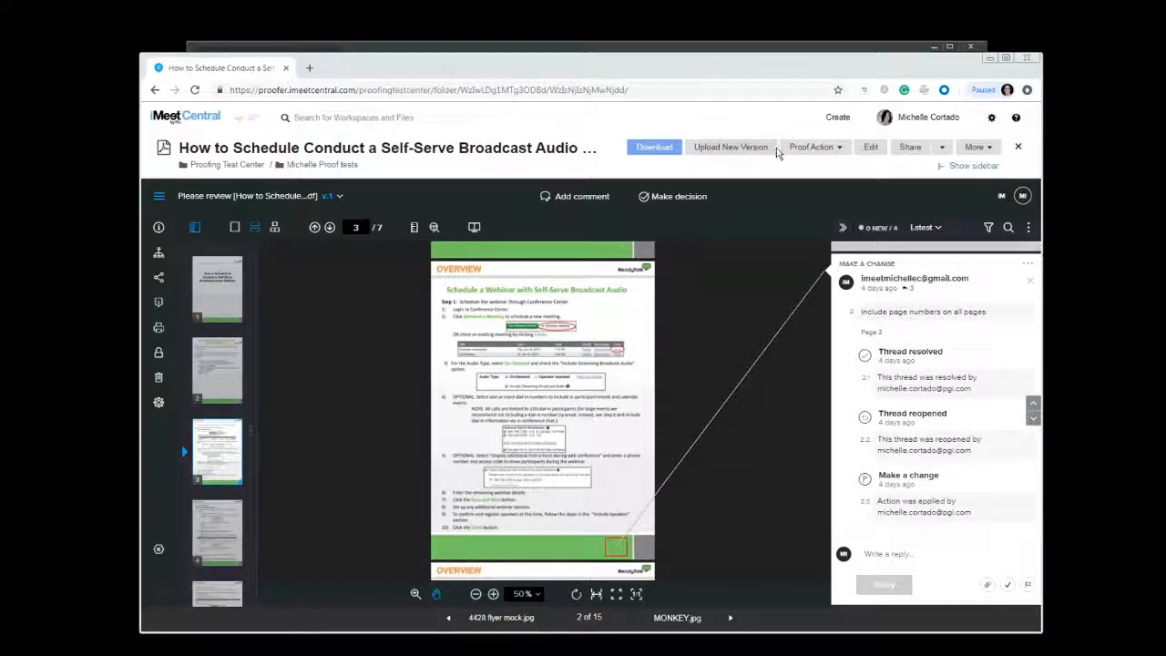
click(672, 195)
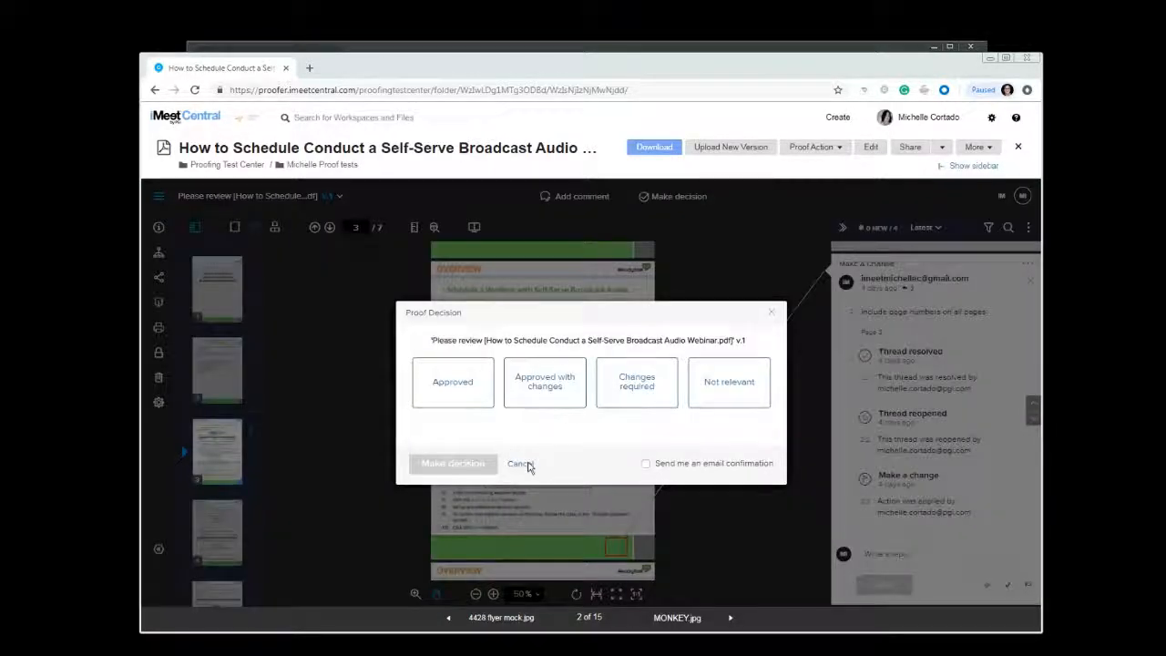
click(529, 463)
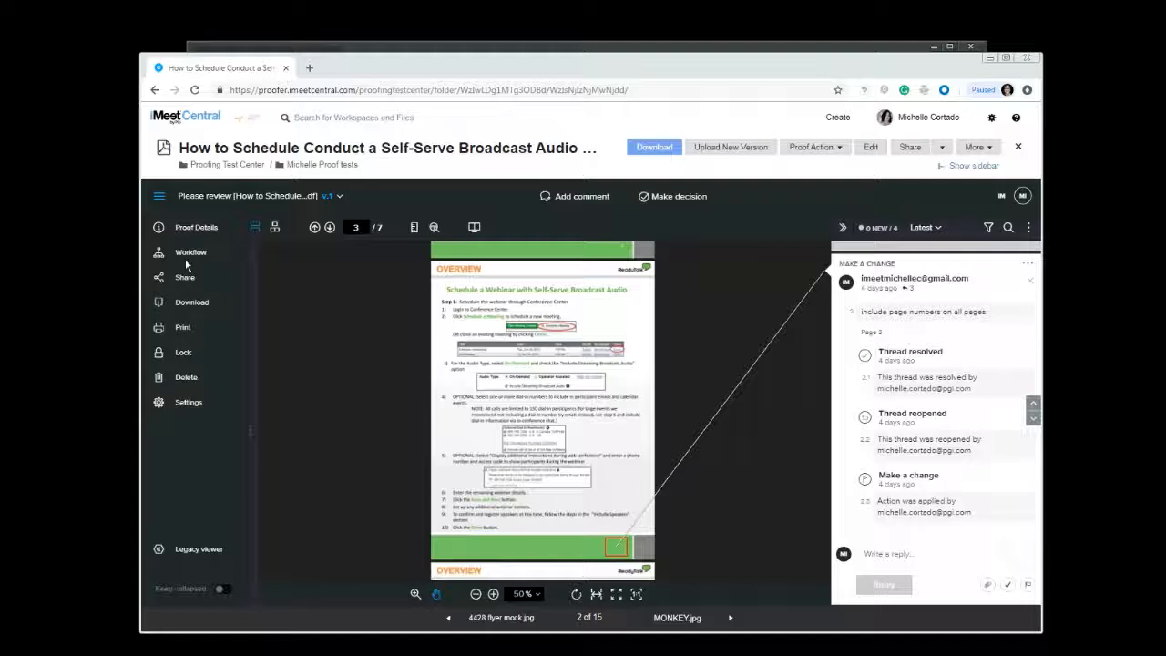
Open the proof's Share dialog and view the embed code for the proof
click(196, 286)
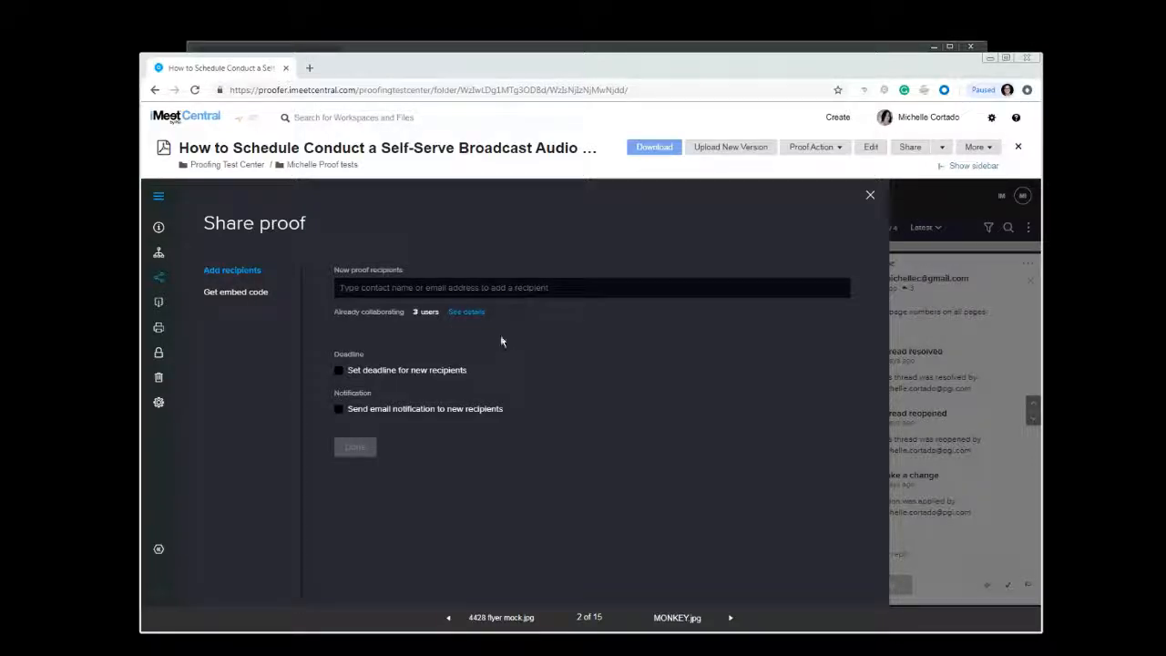
click(255, 300)
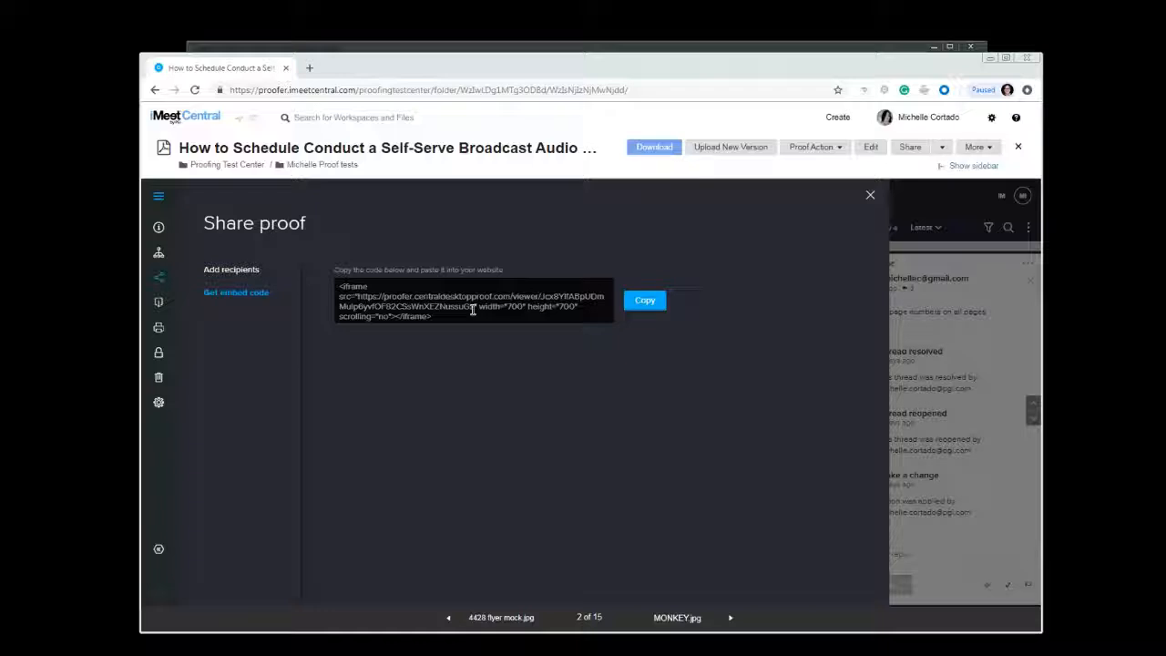
click(870, 194)
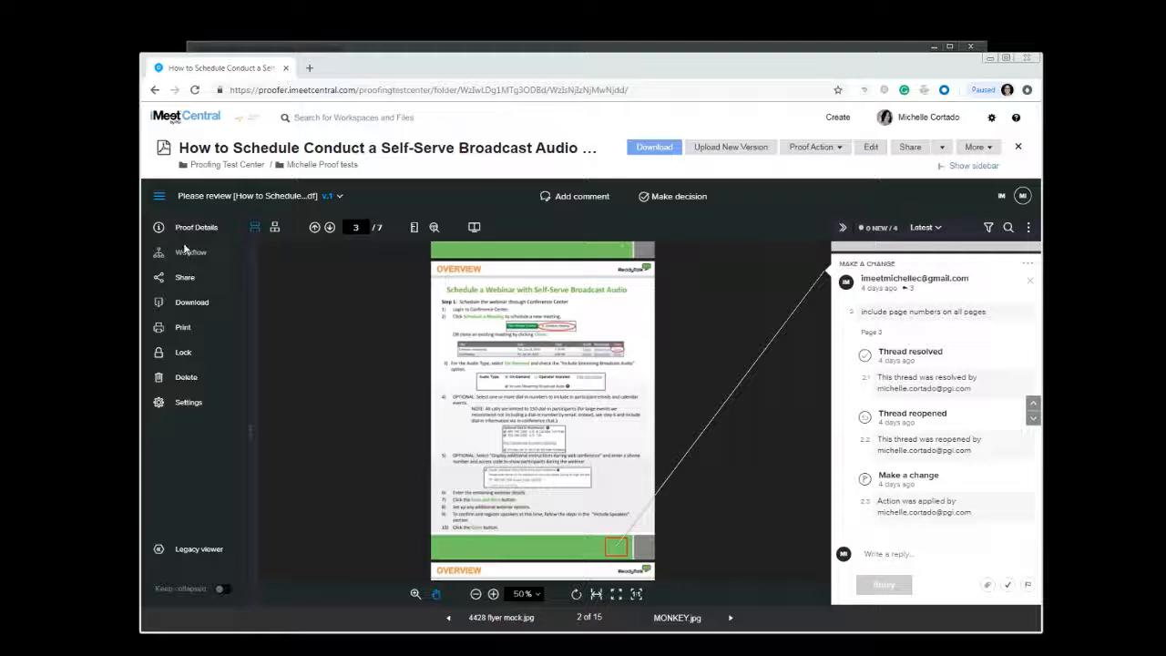
Review the proof's details and scroll through its proof activity log
click(178, 226)
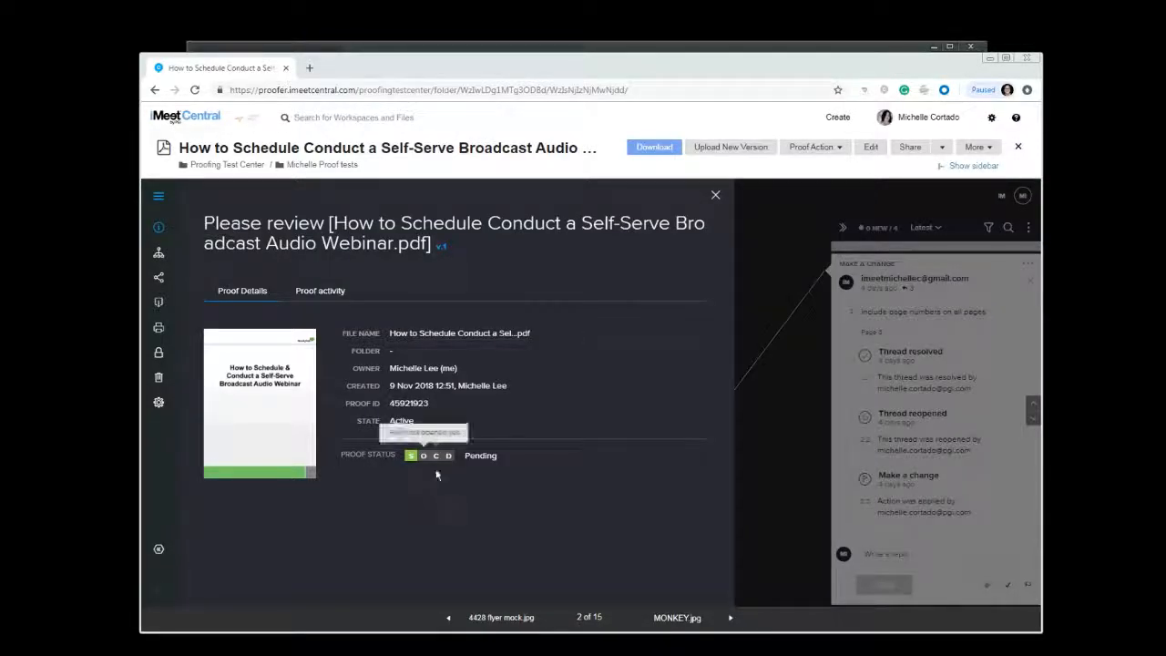
mouse_move(410, 457)
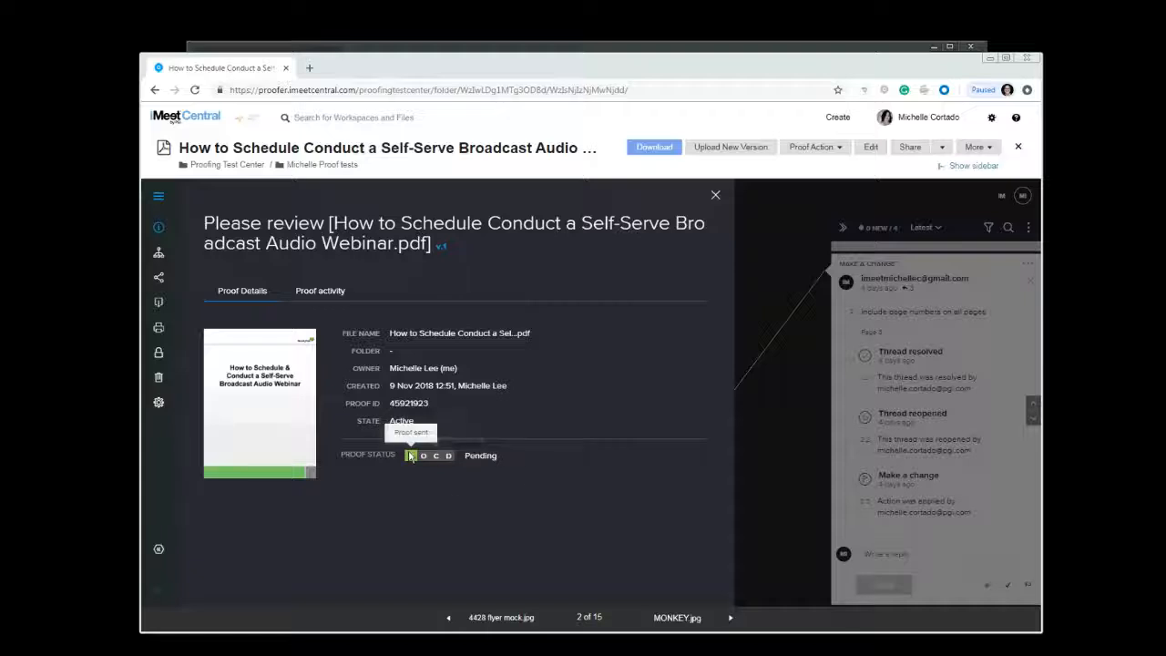
click(334, 291)
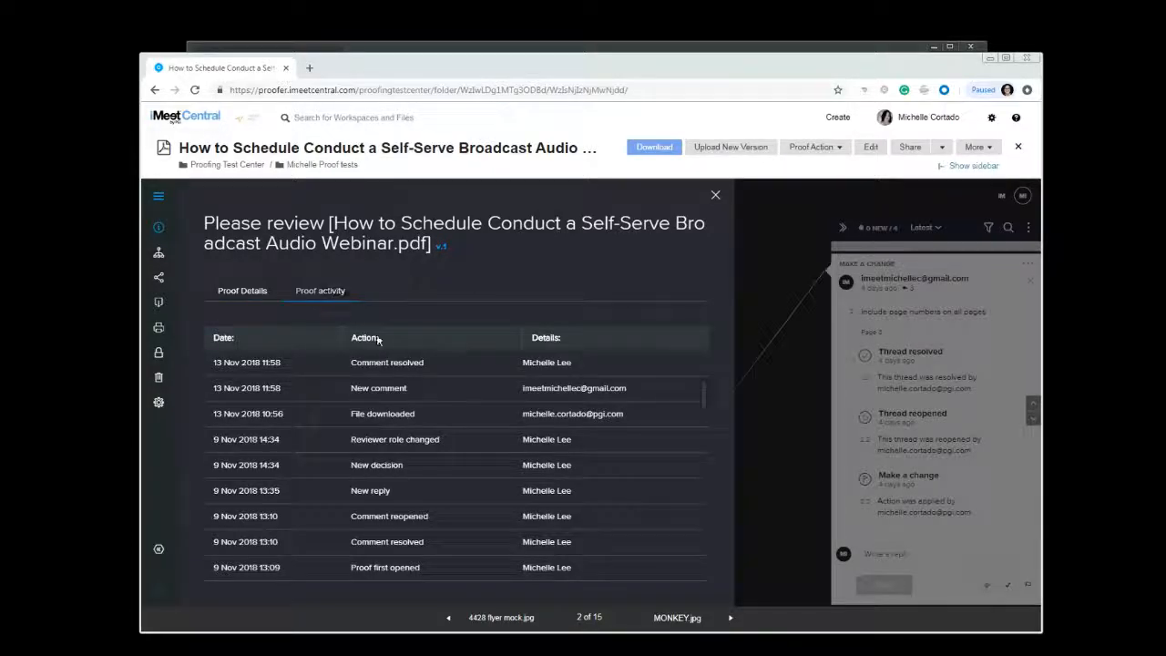
scroll(453, 359, down, 2)
scroll(461, 388, down, 2)
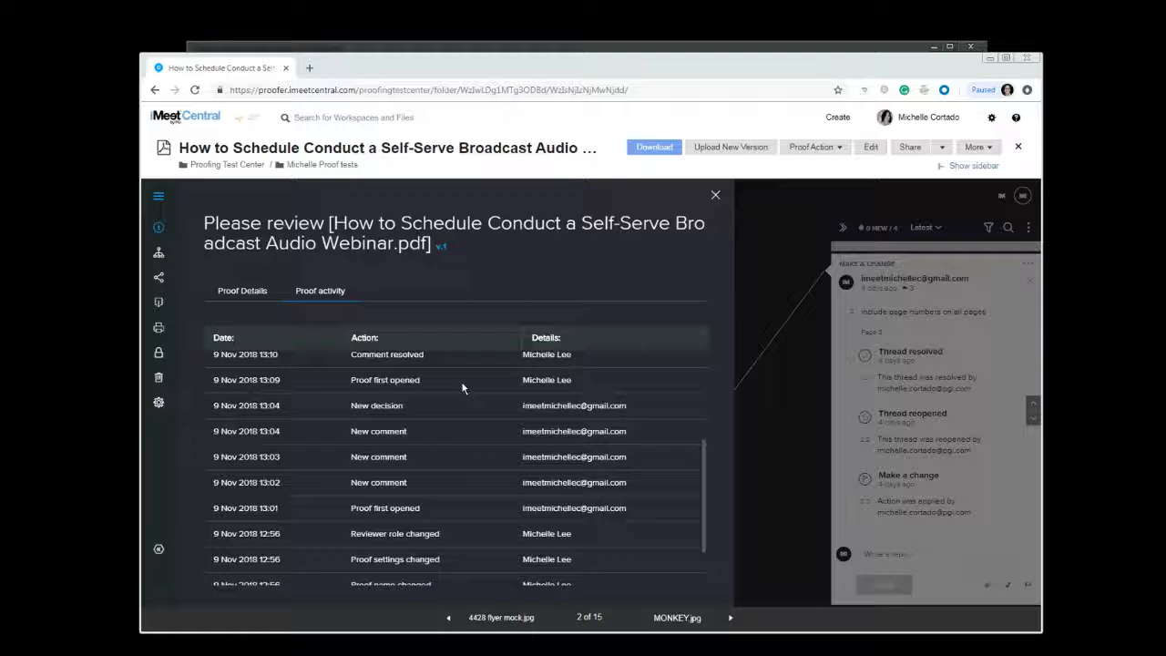
scroll(592, 526, up, 4)
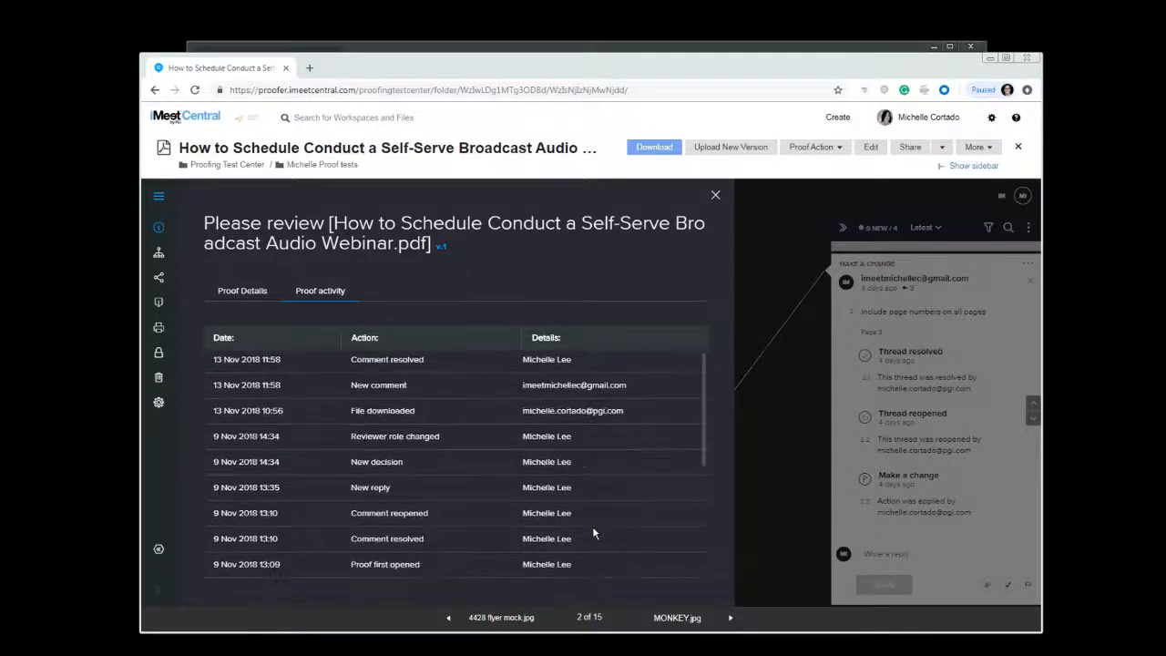
click(157, 194)
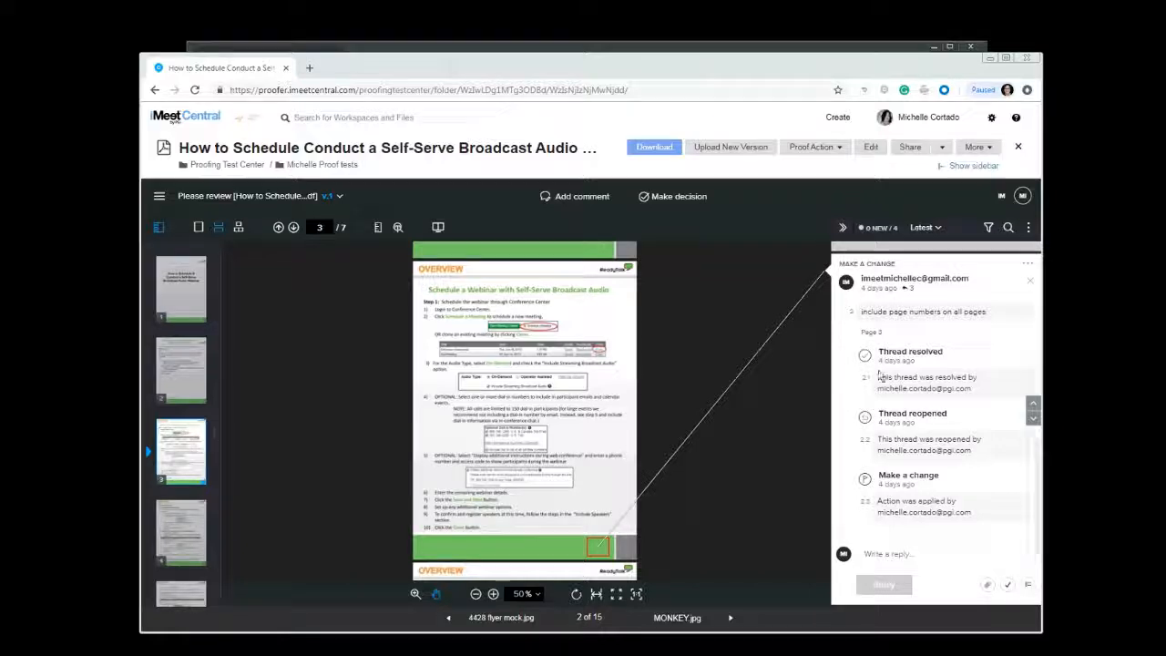
Try a text-selection comment on the first step line of page 3 and set the markup colour to yellow
click(575, 197)
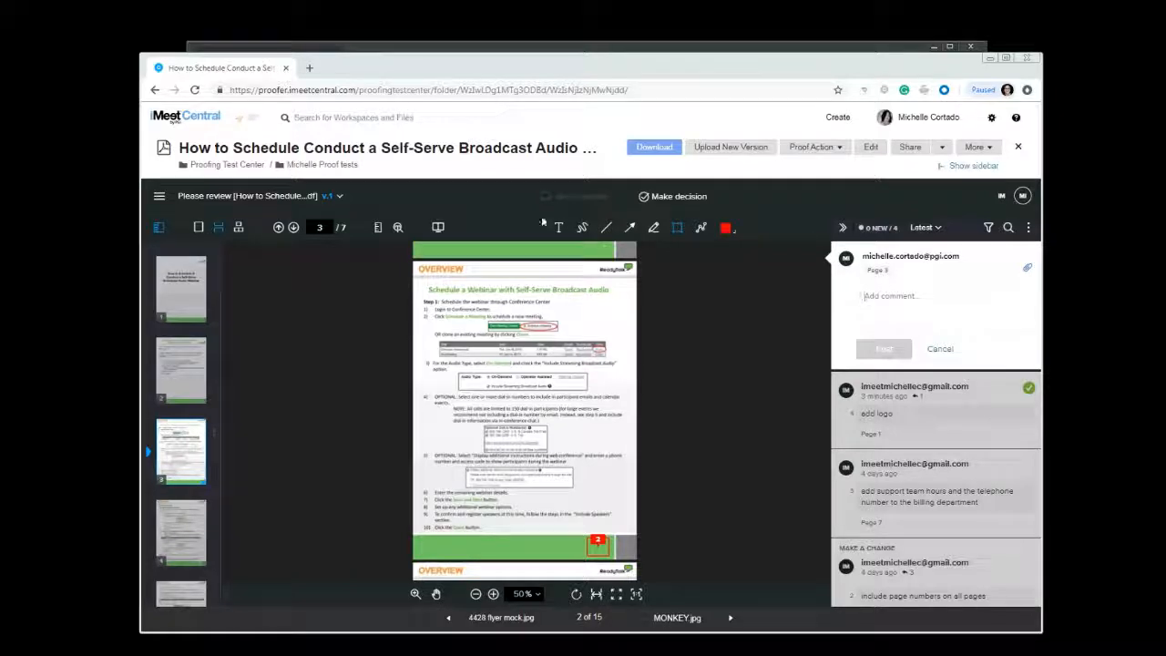
click(558, 227)
drag(466, 301, 492, 310)
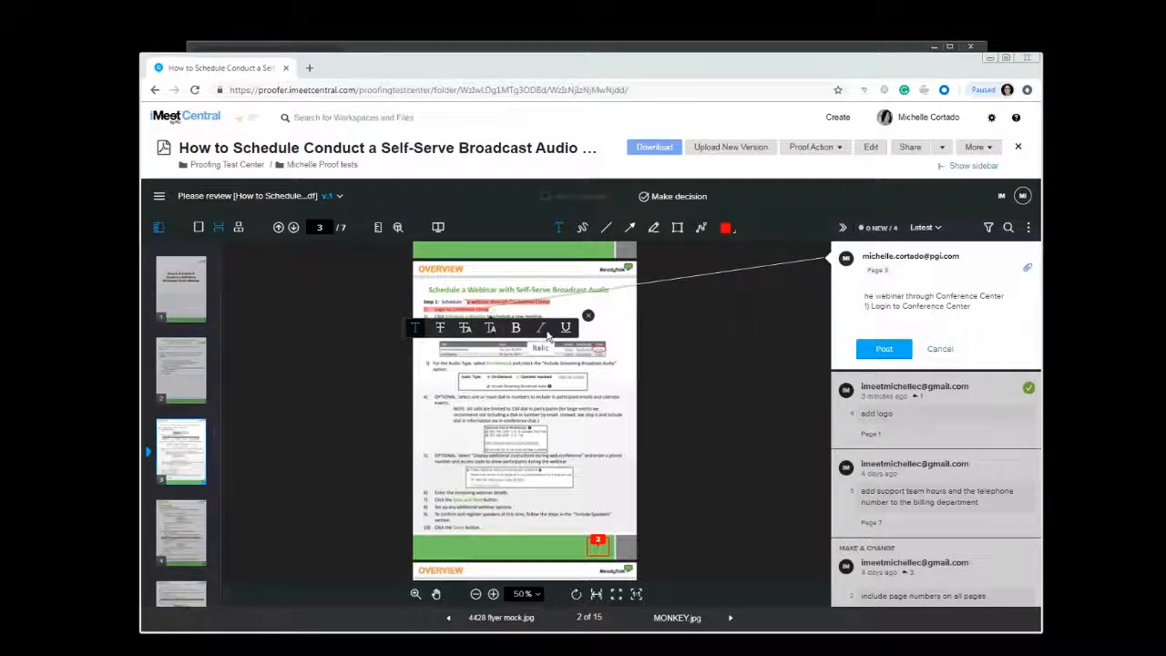
click(588, 228)
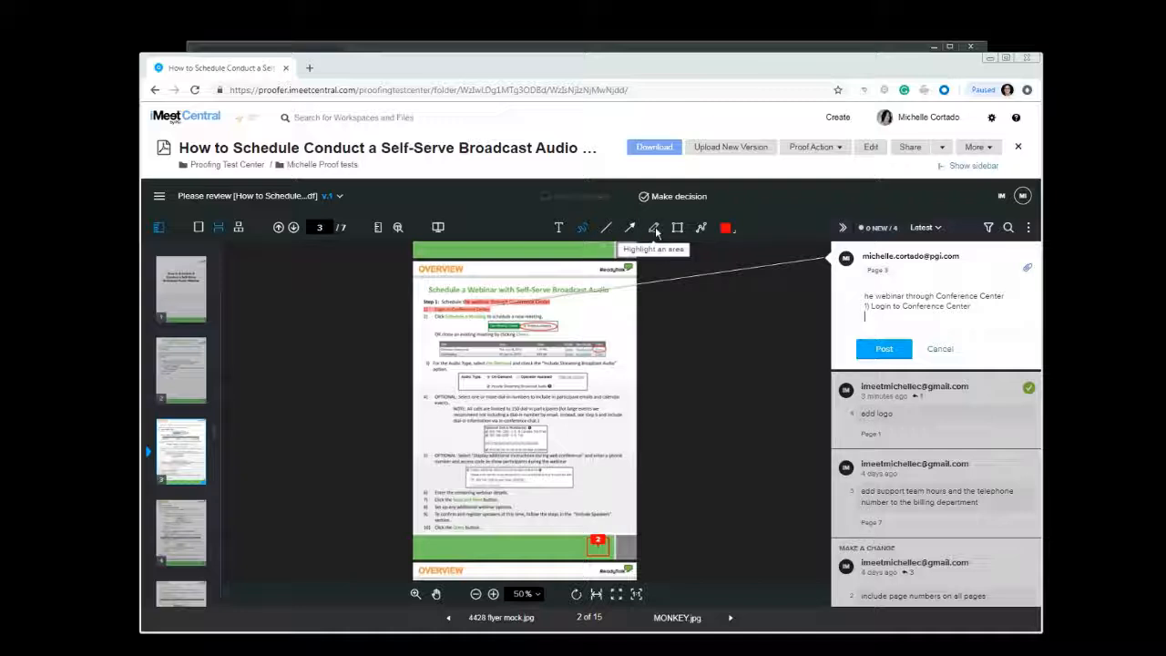
click(725, 229)
click(699, 289)
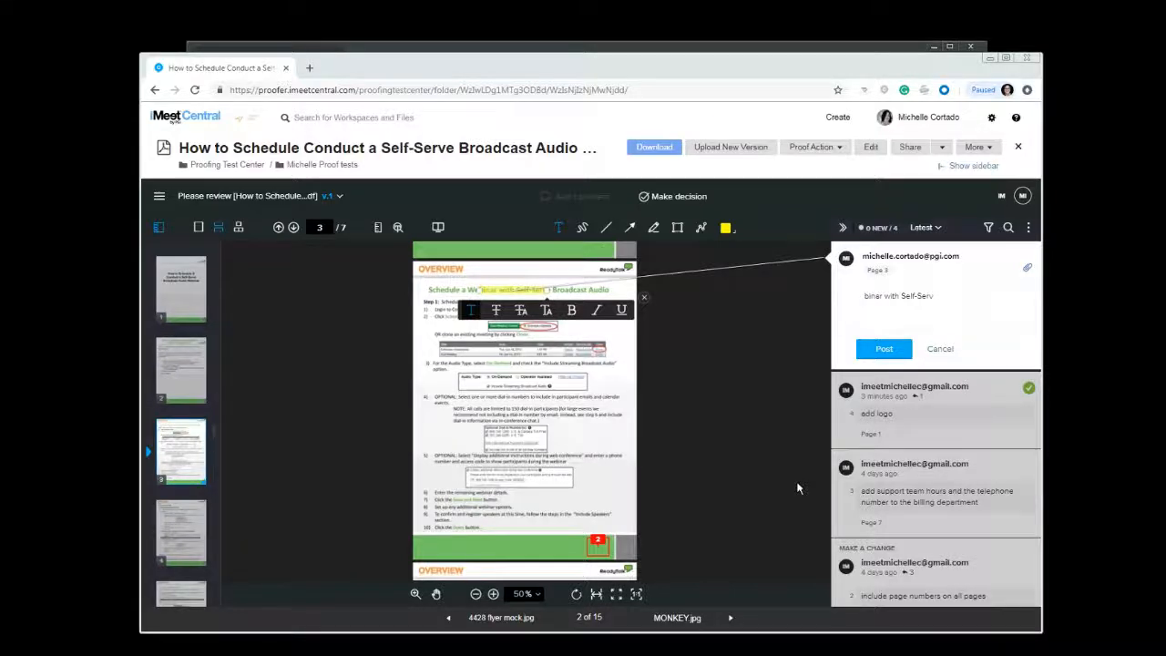
key(Escape)
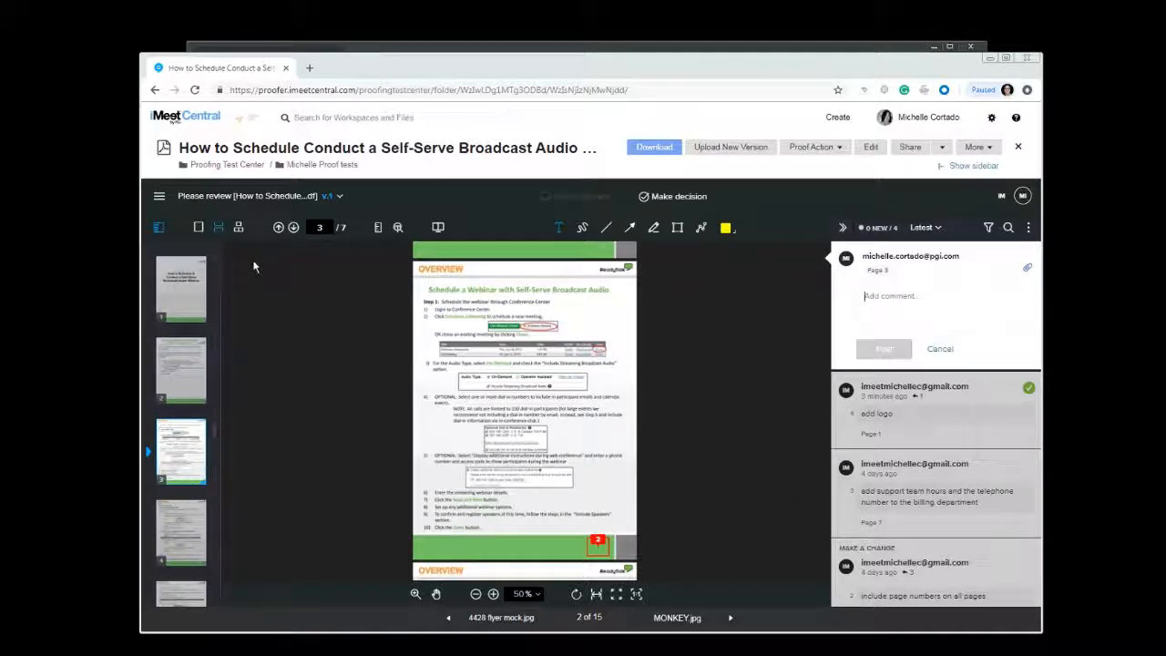
Switch between single-page, continuous and side-by-side page view modes and scroll through the document
click(198, 230)
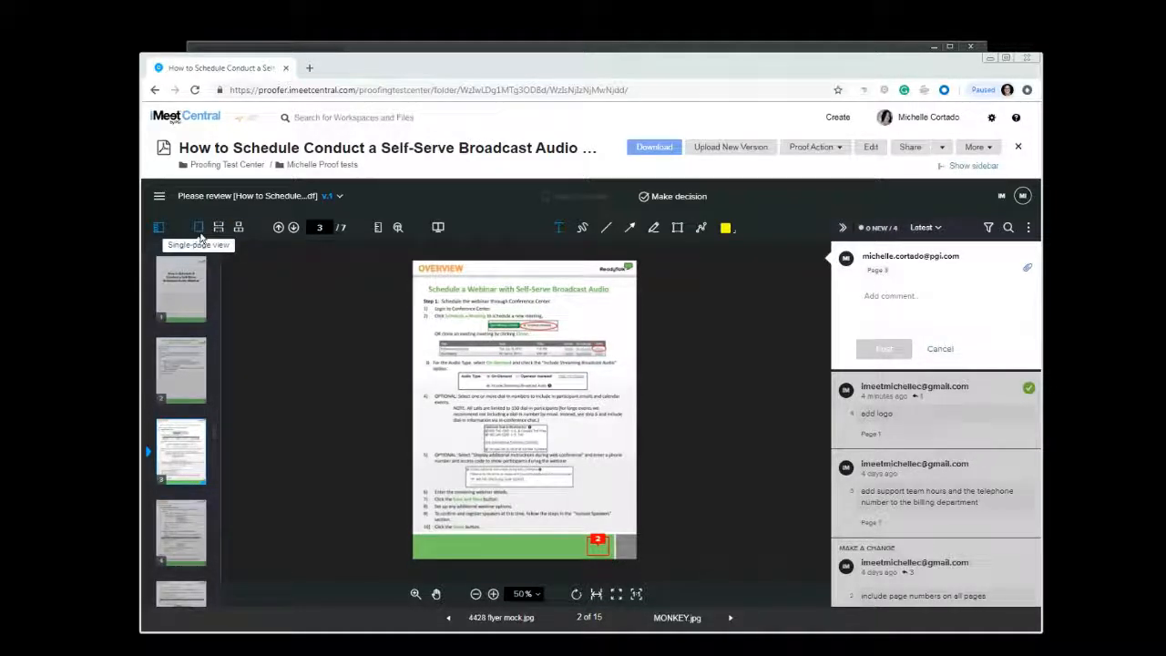
click(218, 228)
scroll(602, 437, down, 5)
scroll(602, 437, down, 8)
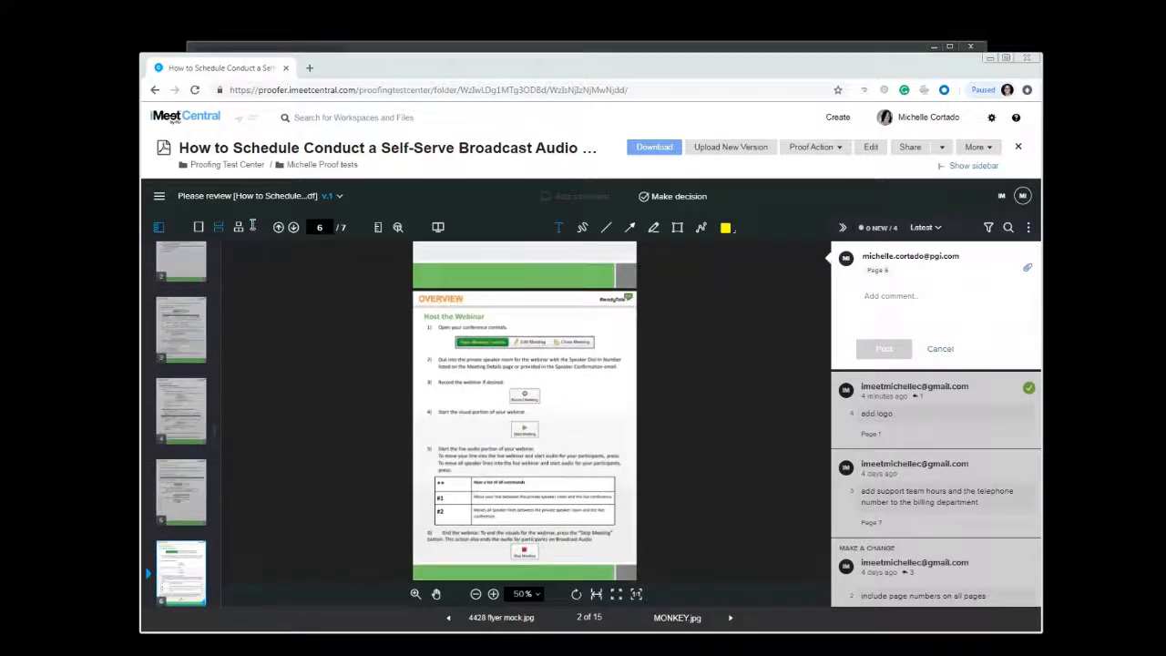
click(238, 227)
scroll(733, 555, down, 6)
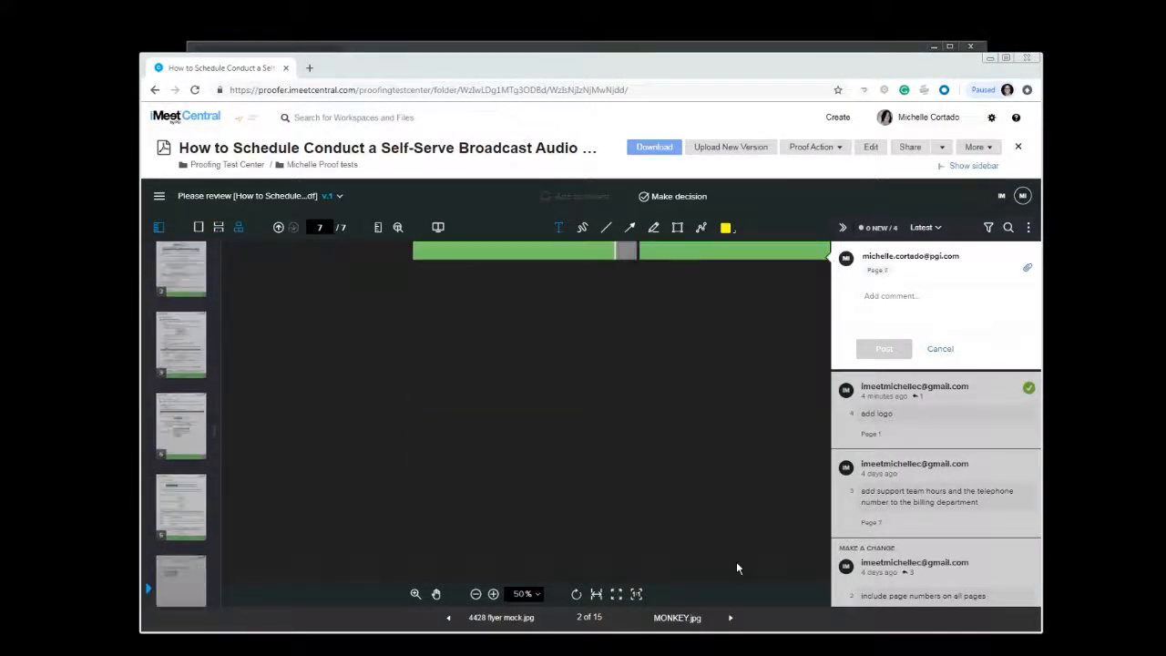
scroll(736, 563, up, 10)
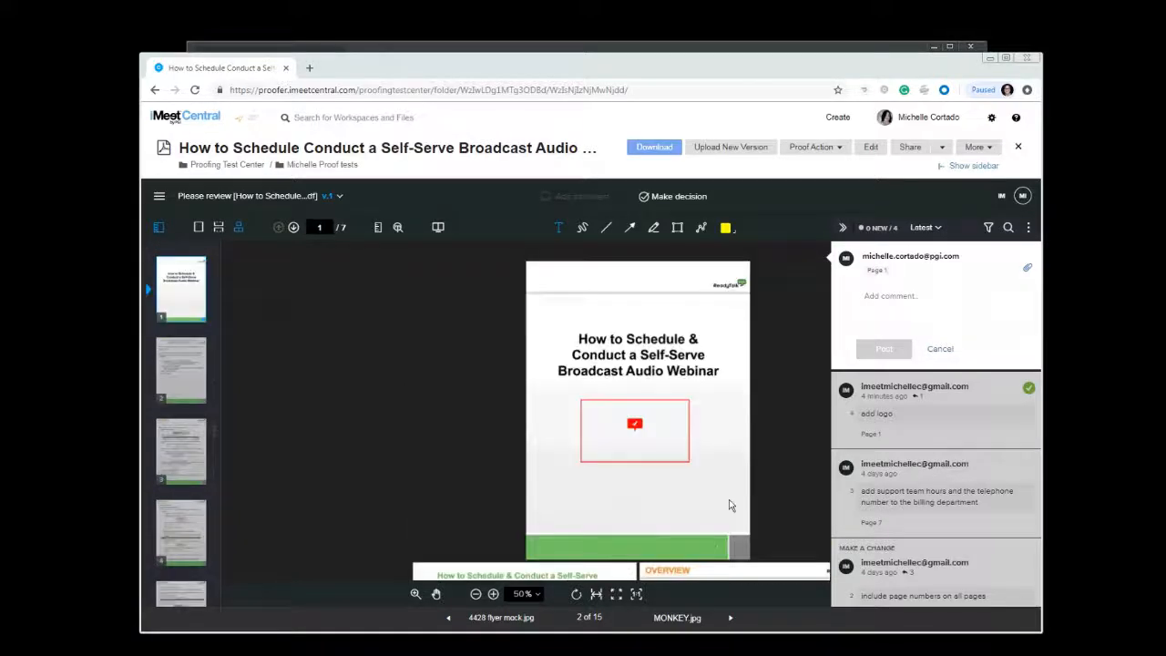
scroll(728, 505, down, 1)
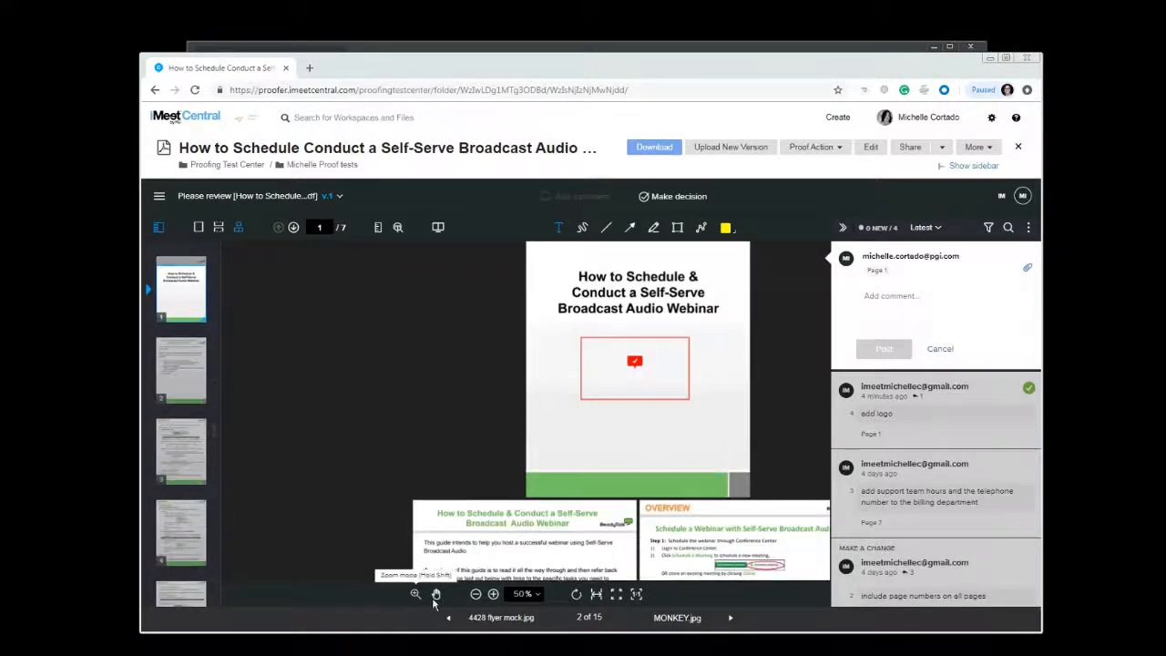
Try the viewer's zoom in, pan mode, fit-to-width and zoom-to-100% controls while scrolling through the proof
click(493, 594)
click(437, 595)
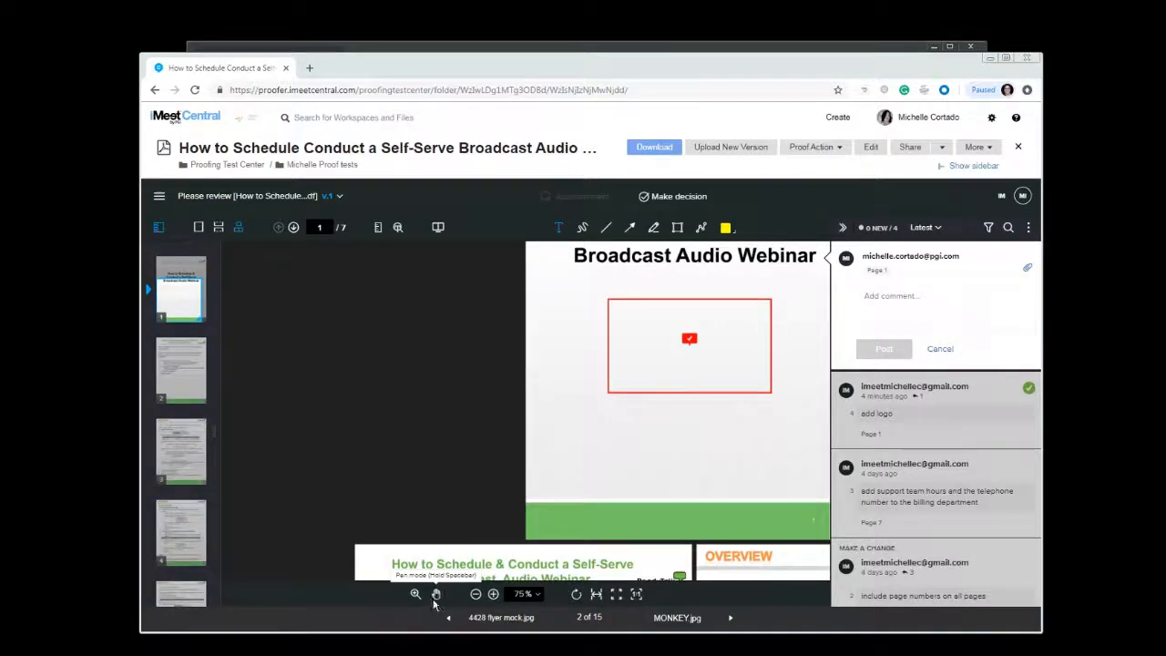
drag(751, 515, 615, 276)
scroll(614, 276, down, 4)
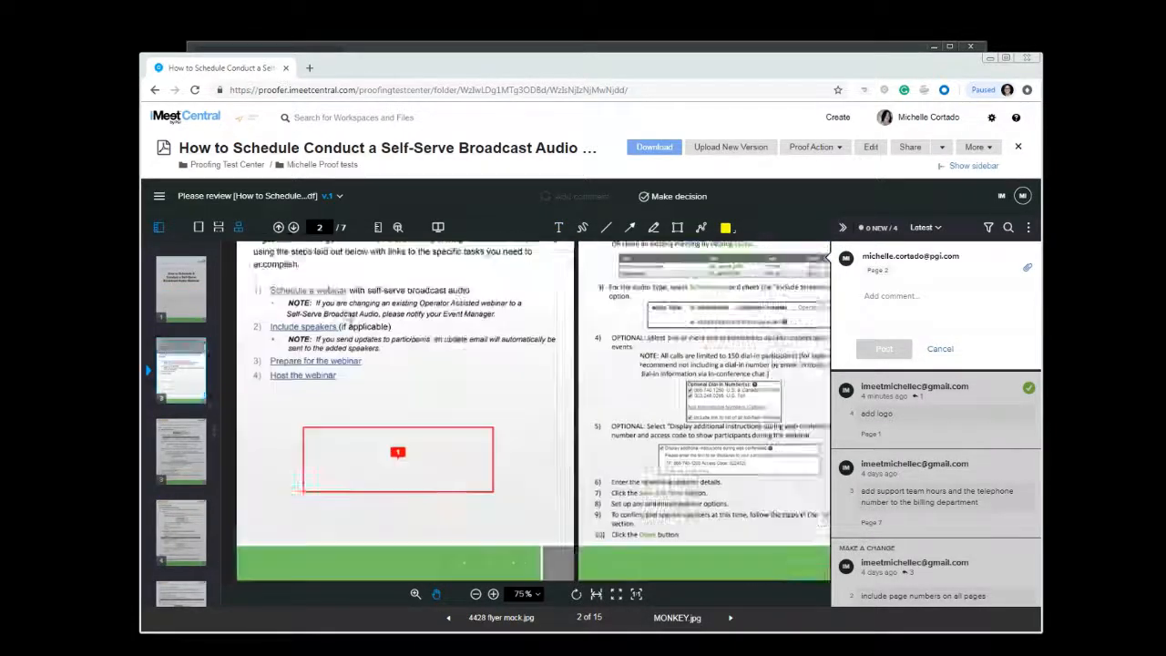
click(597, 598)
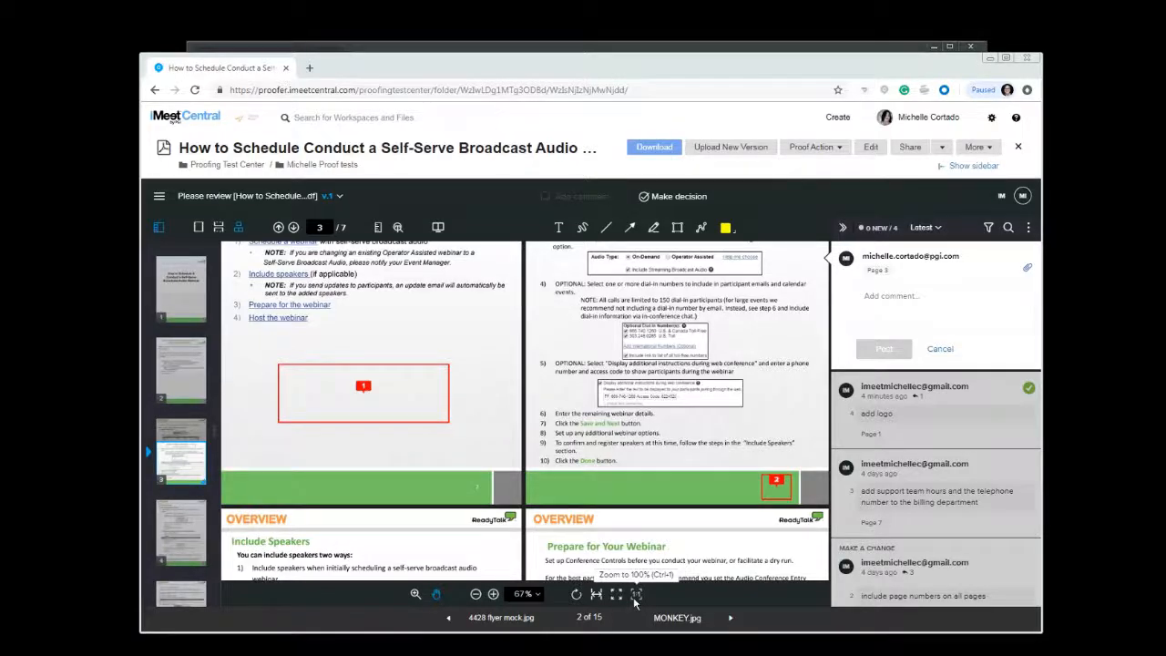
click(636, 594)
click(217, 230)
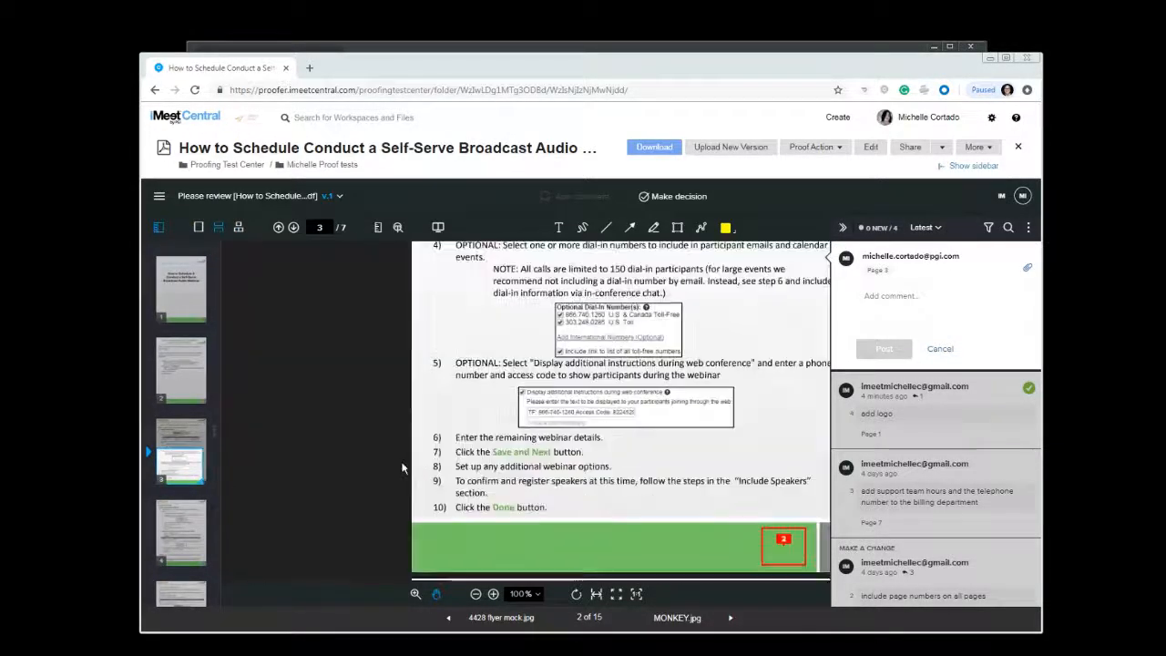
scroll(401, 468, up, 10)
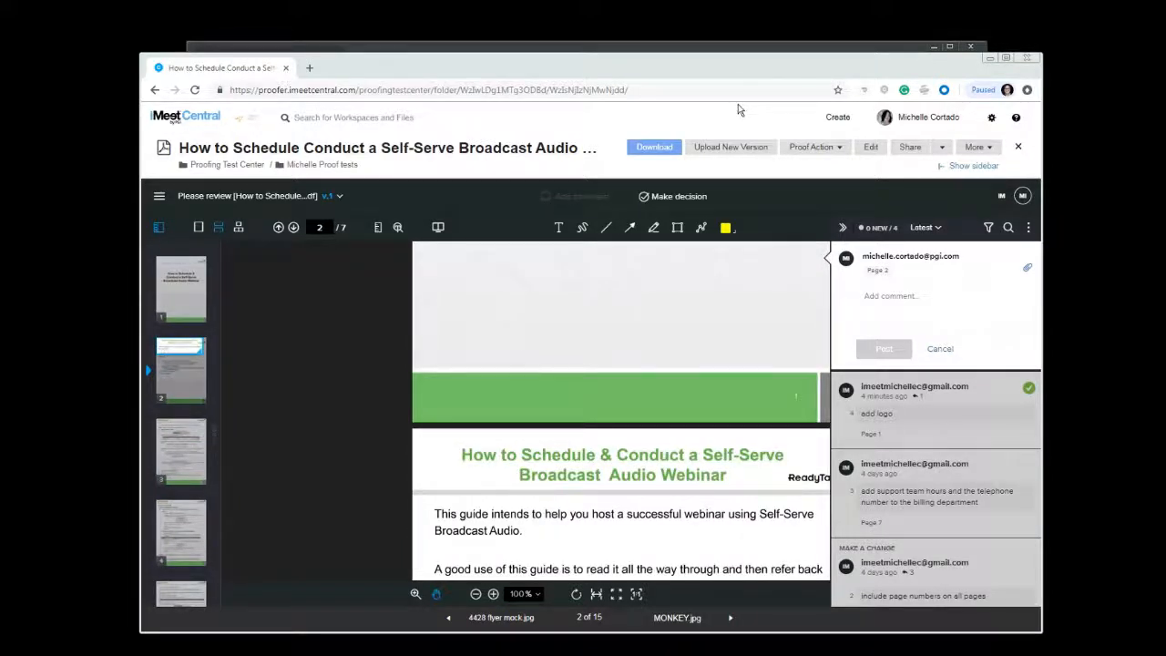
Make a proof decision of Approved with changes on the webinar guide
click(670, 199)
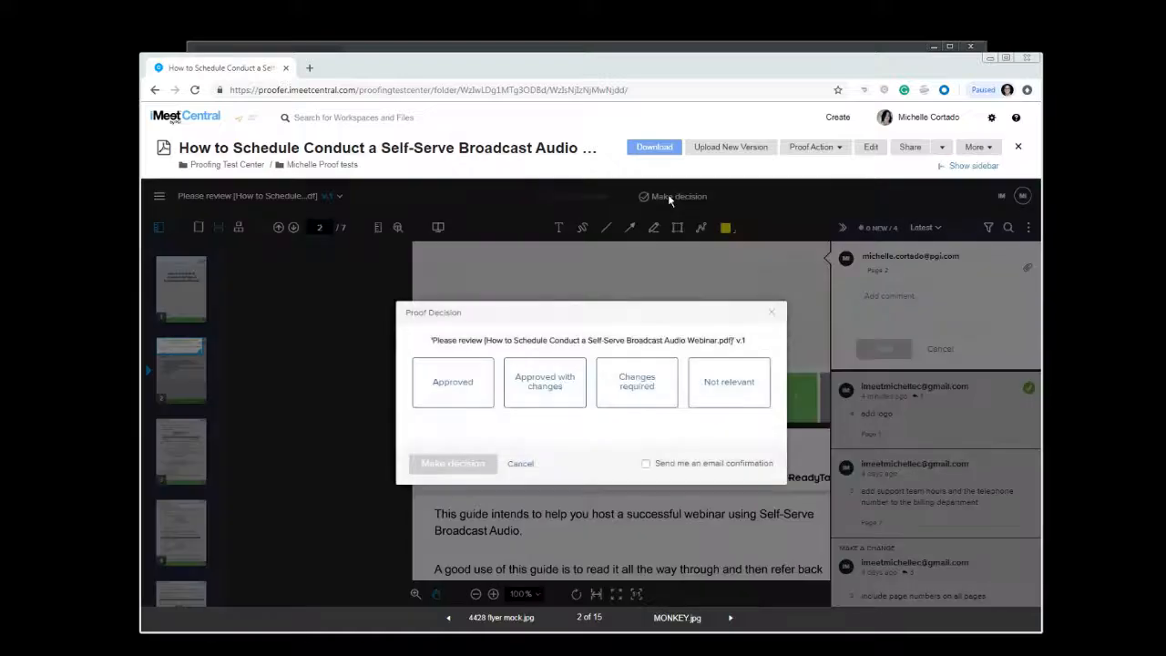
click(510, 387)
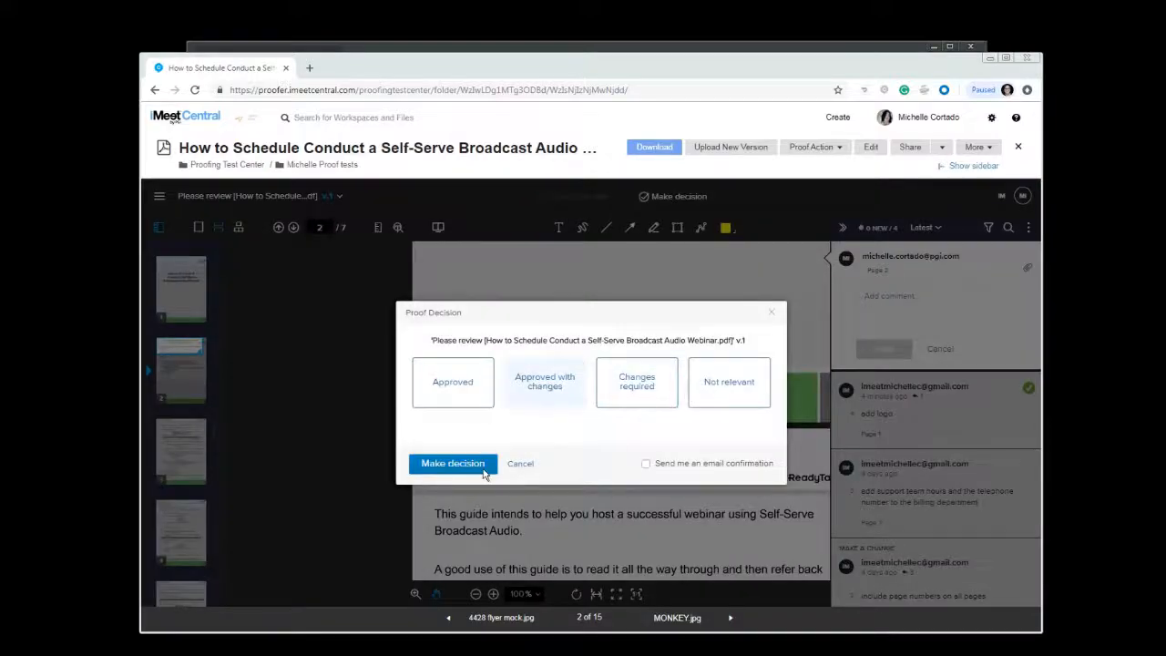
click(453, 464)
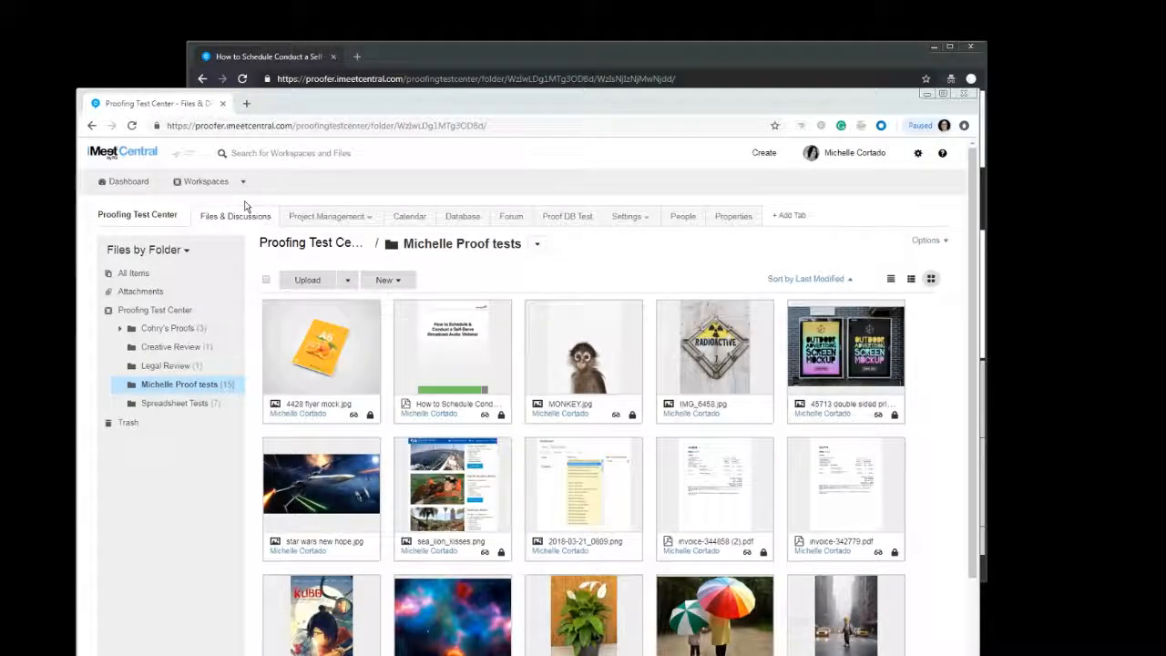
Open the 4428 flyer mock.jpg proof from the folder and lock and close it
click(300, 369)
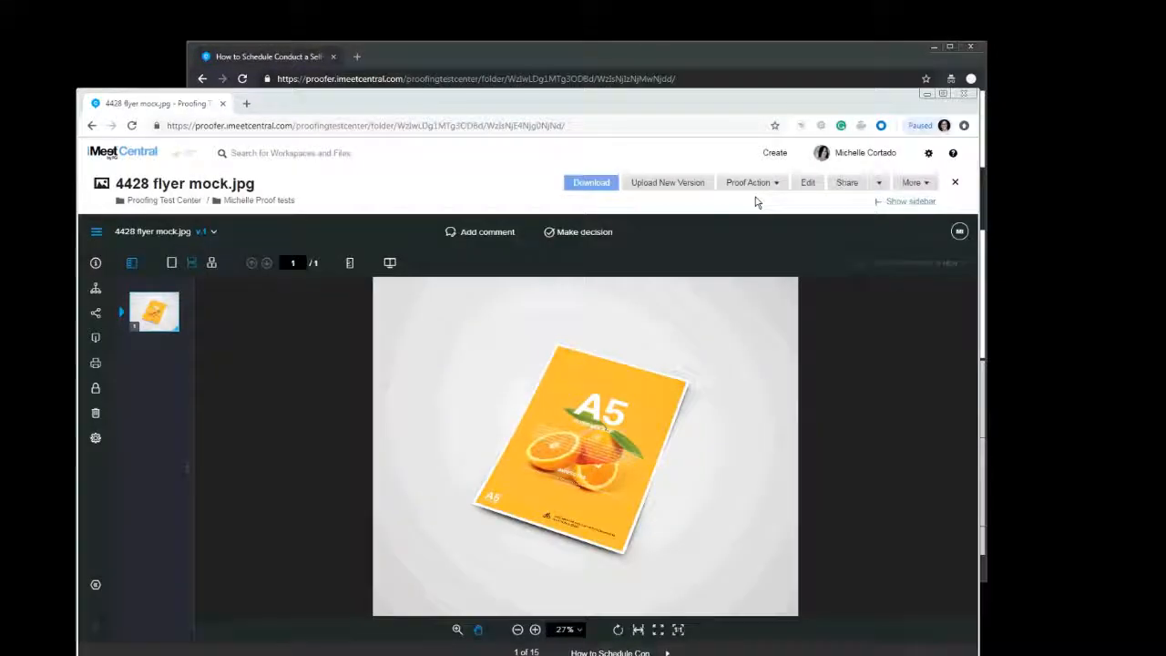
click(752, 186)
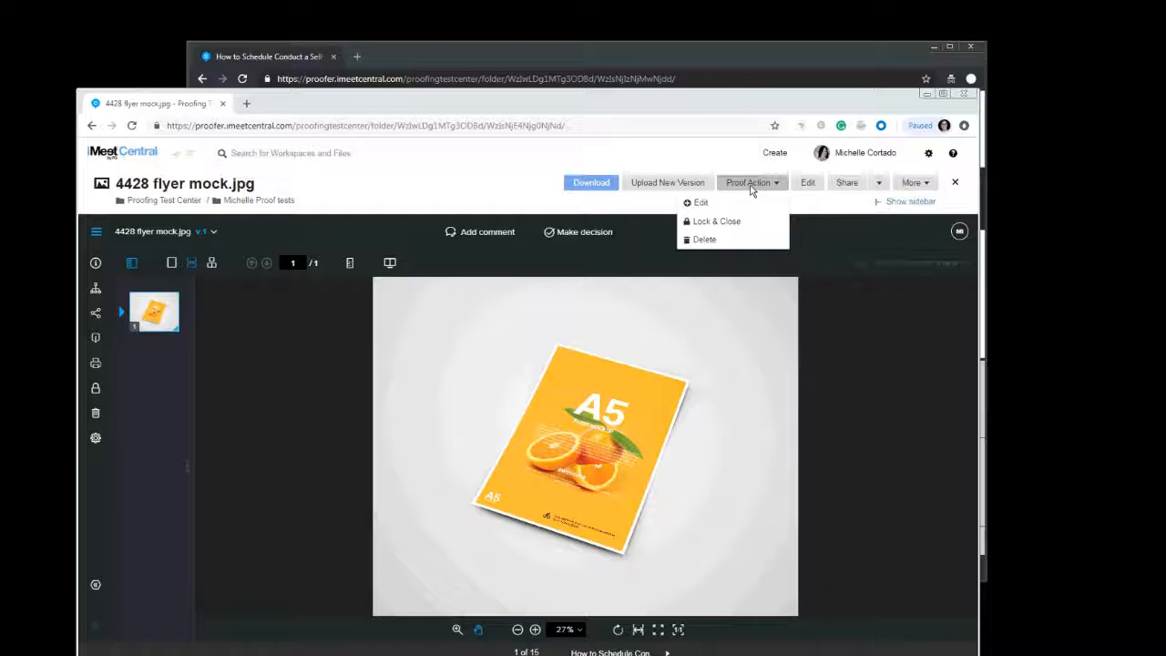
click(692, 223)
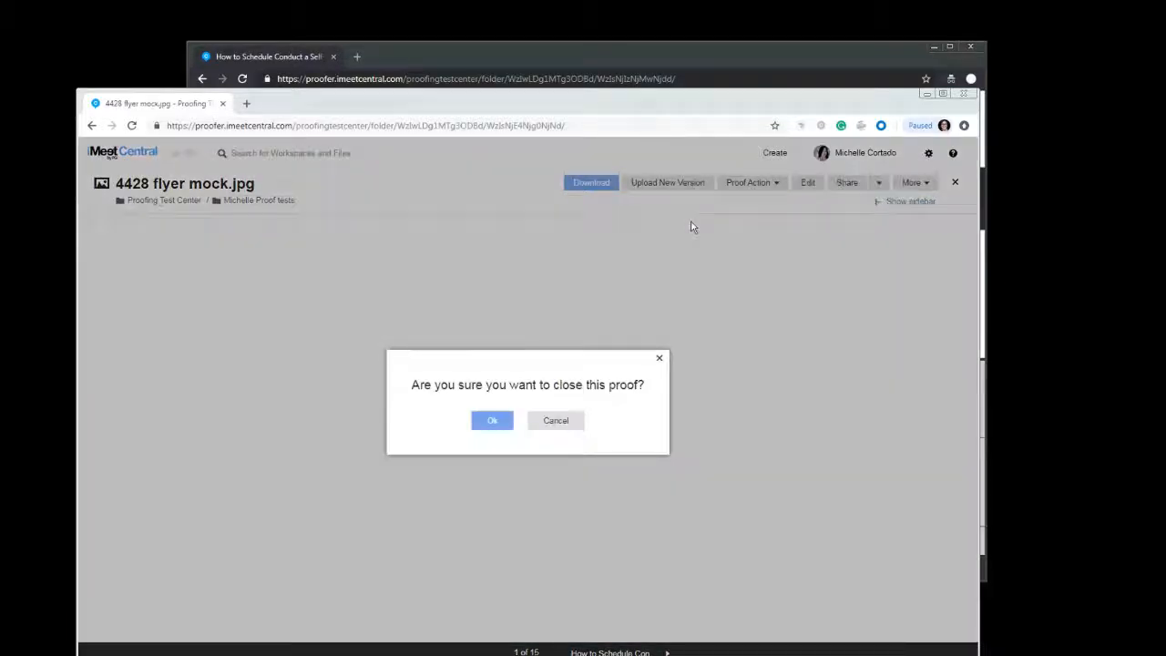
click(492, 421)
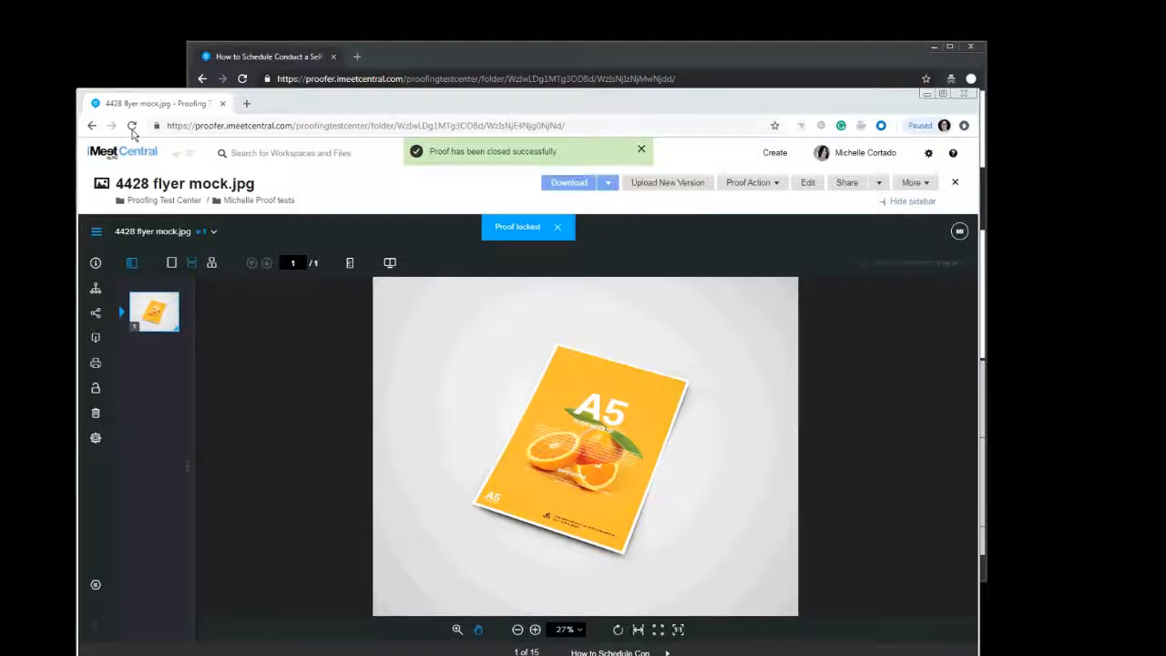
Reload the file page and open the version history of 4428 flyer mock.jpg
click(132, 127)
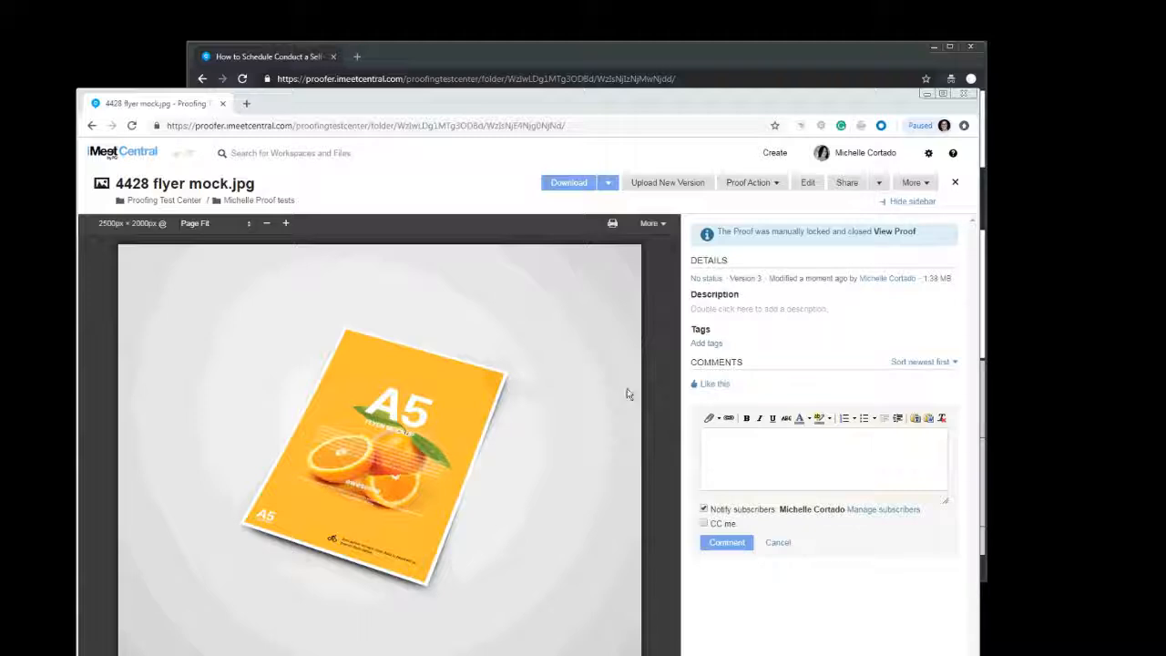
click(911, 184)
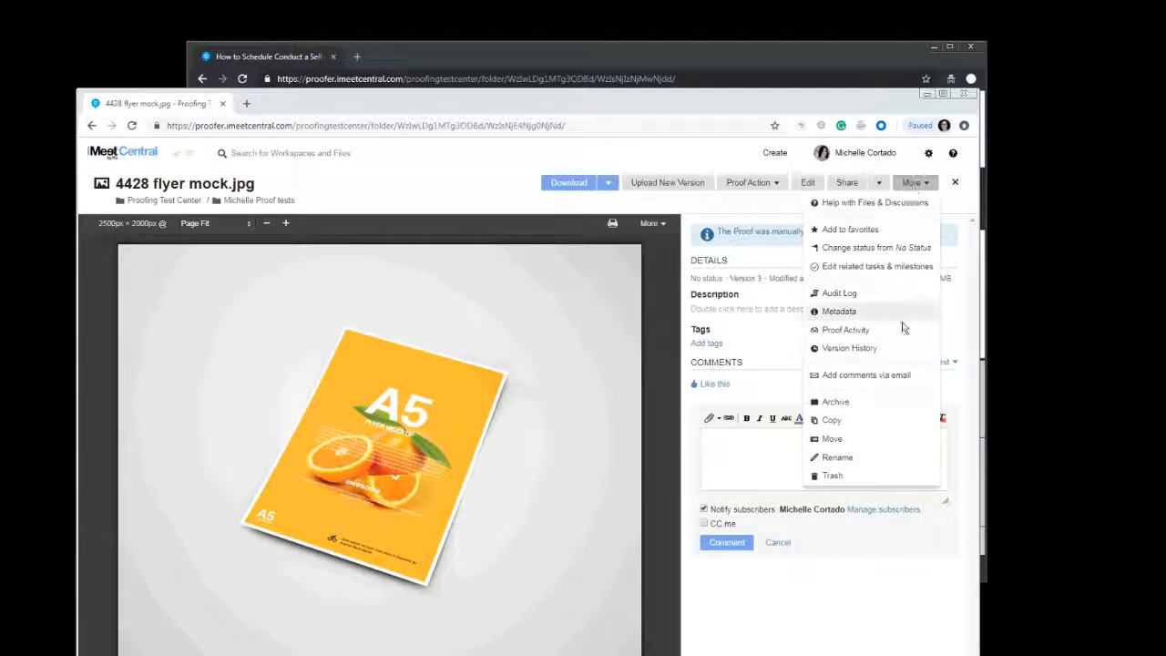
click(872, 349)
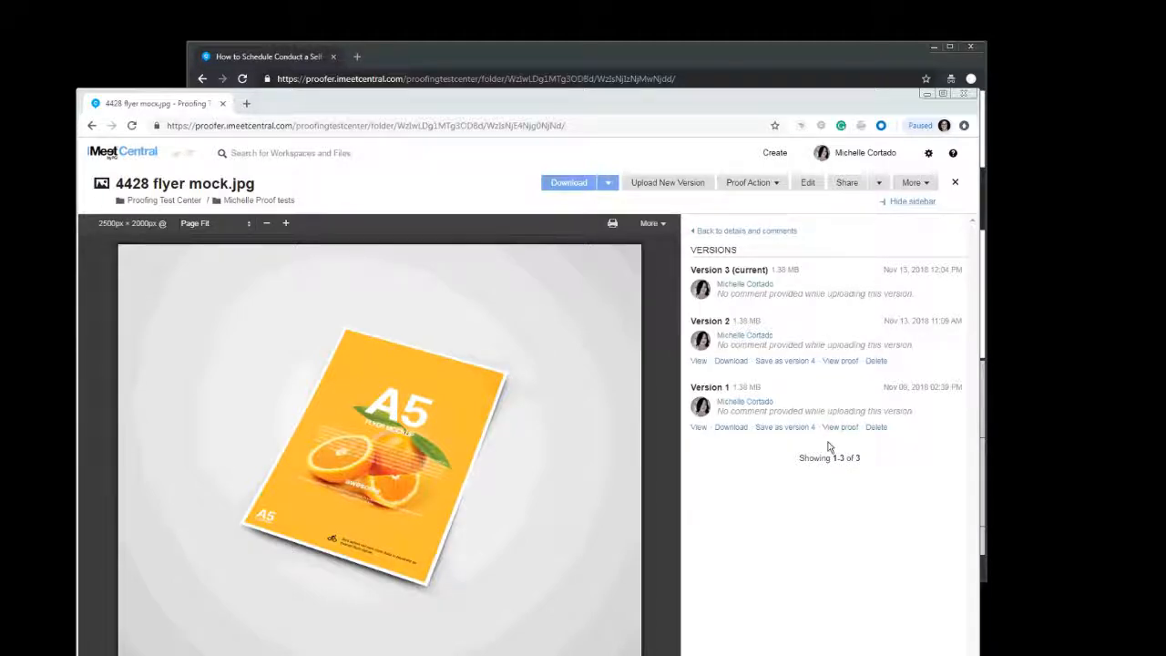
Open the proof of version 2 and dismiss the new version prompt
click(848, 363)
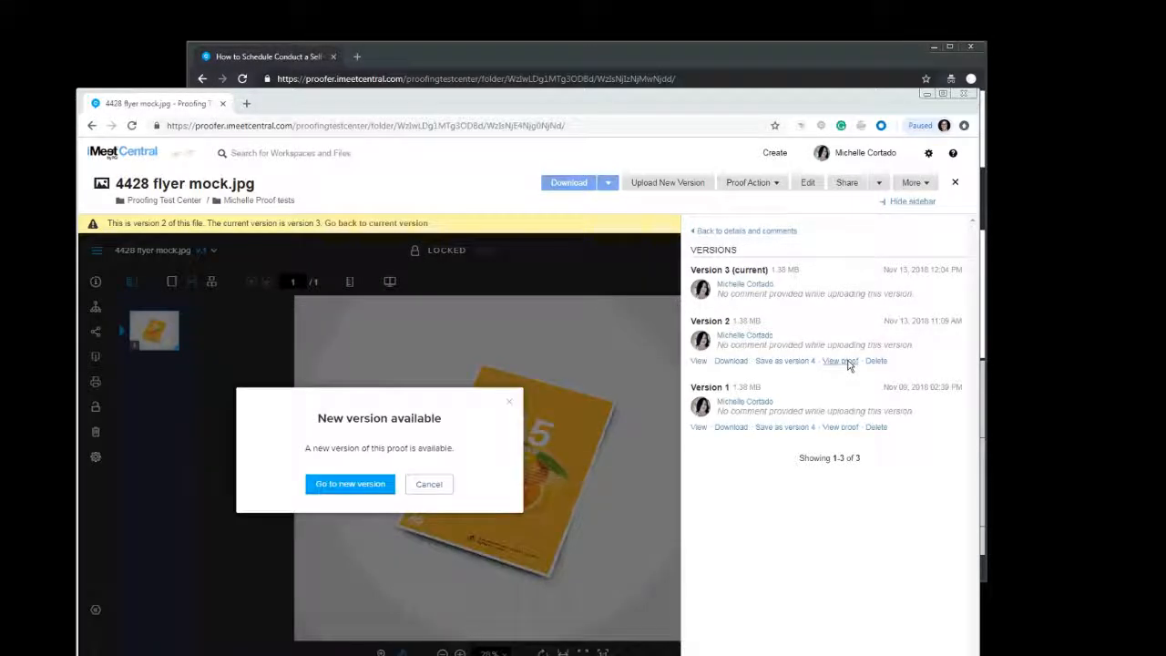
click(374, 483)
click(446, 484)
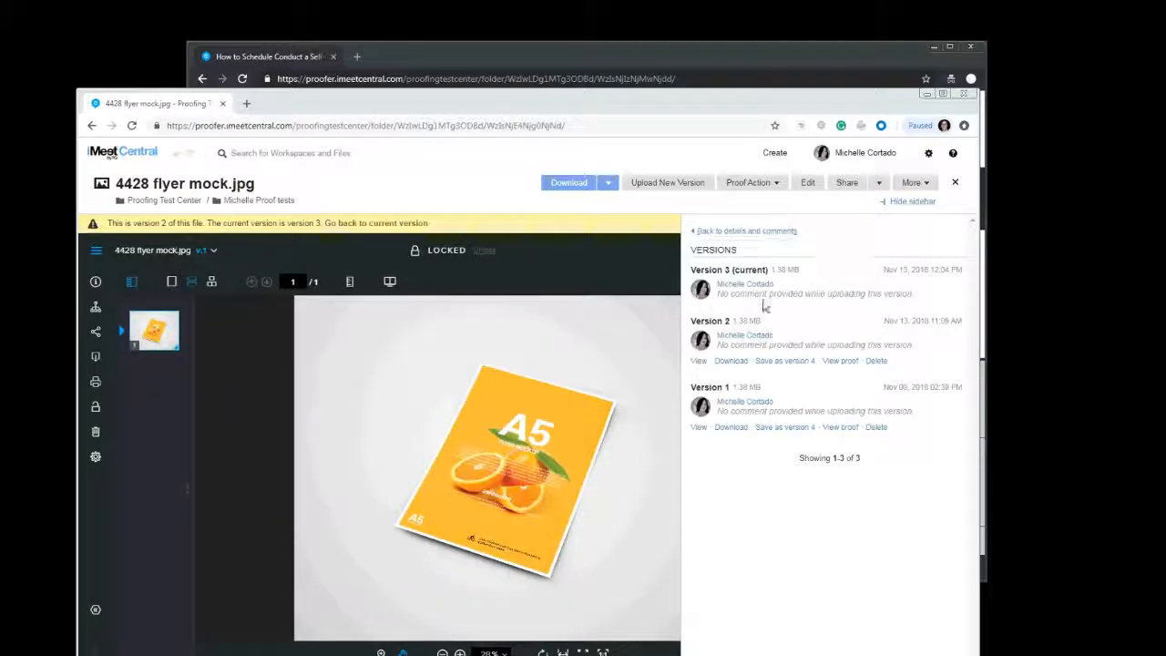
Hide the sidebar, then show the version history sidebar again for the version 2 proof
click(914, 201)
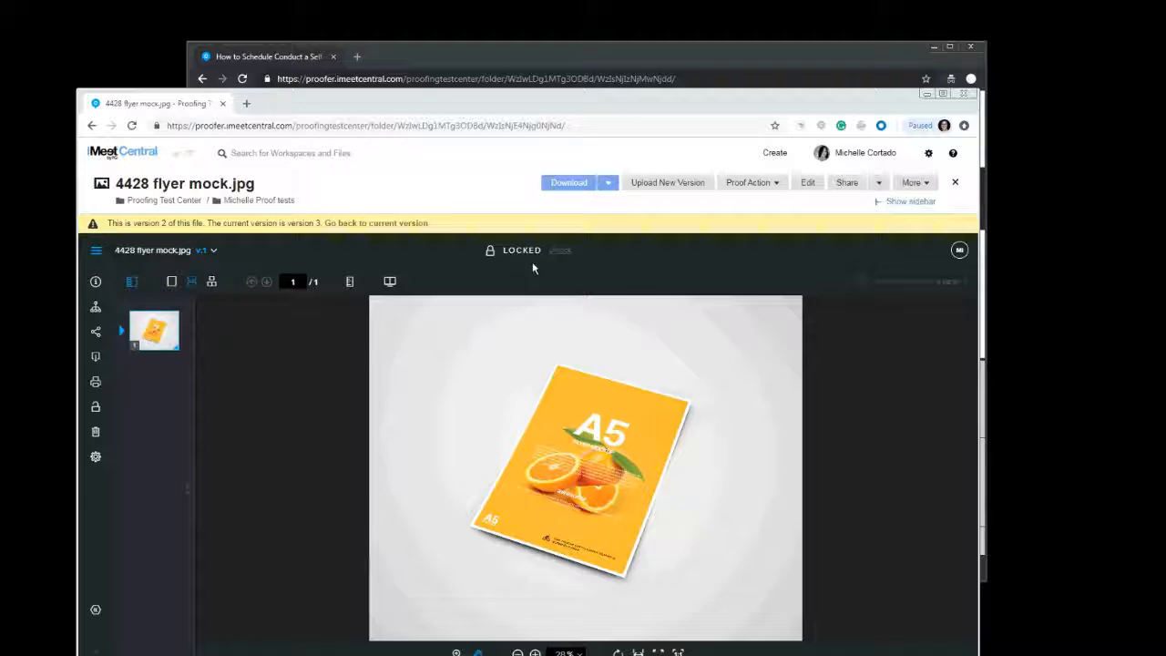
click(911, 182)
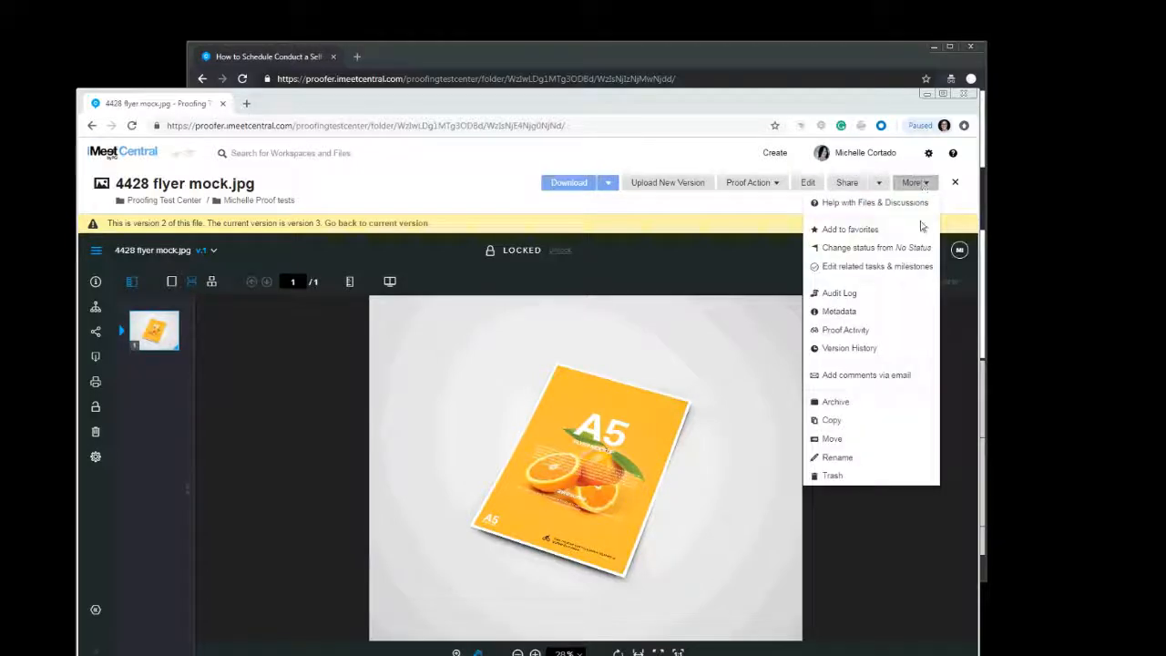
click(854, 352)
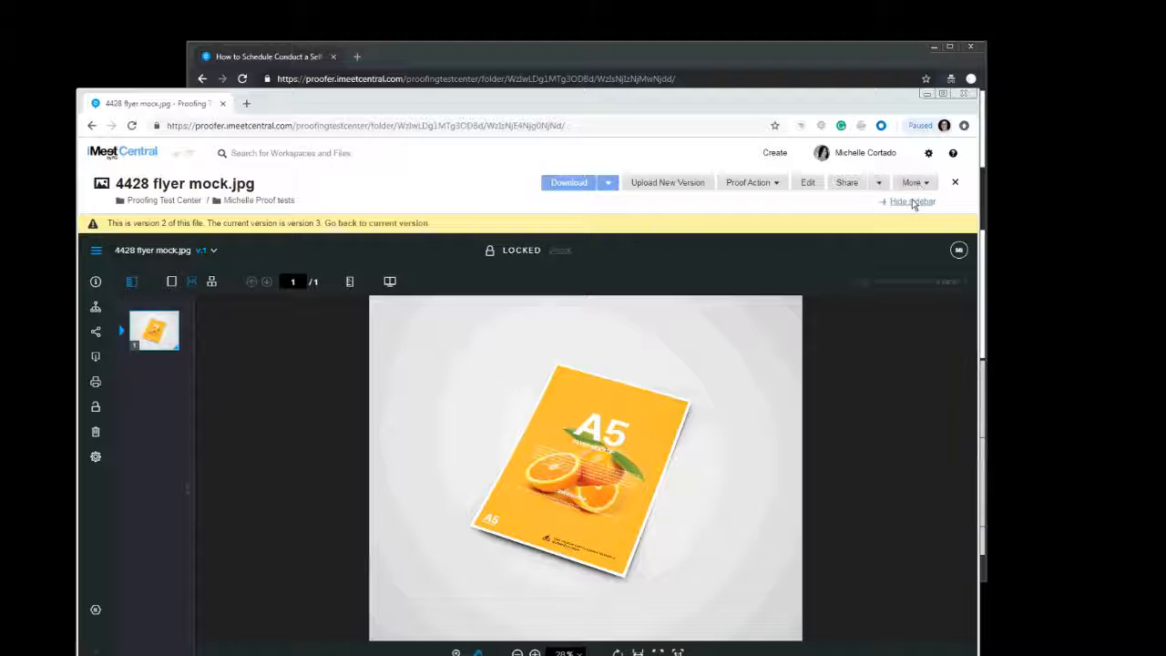
click(911, 201)
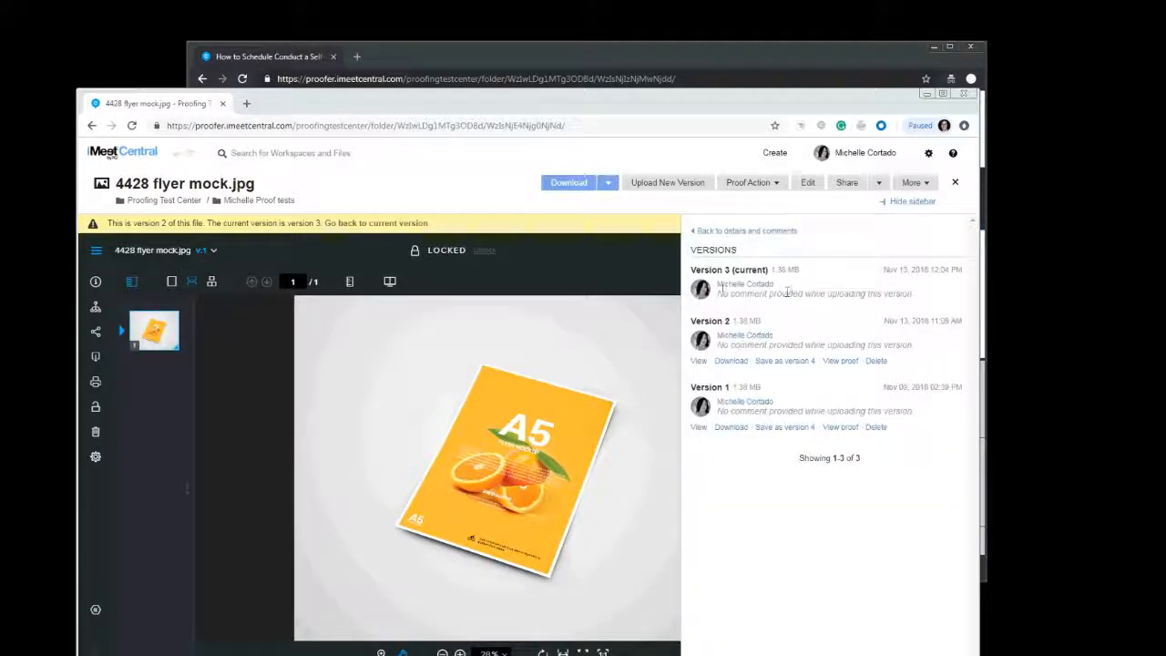
Go back to the current version of the file and open the proof actions available for it
click(402, 222)
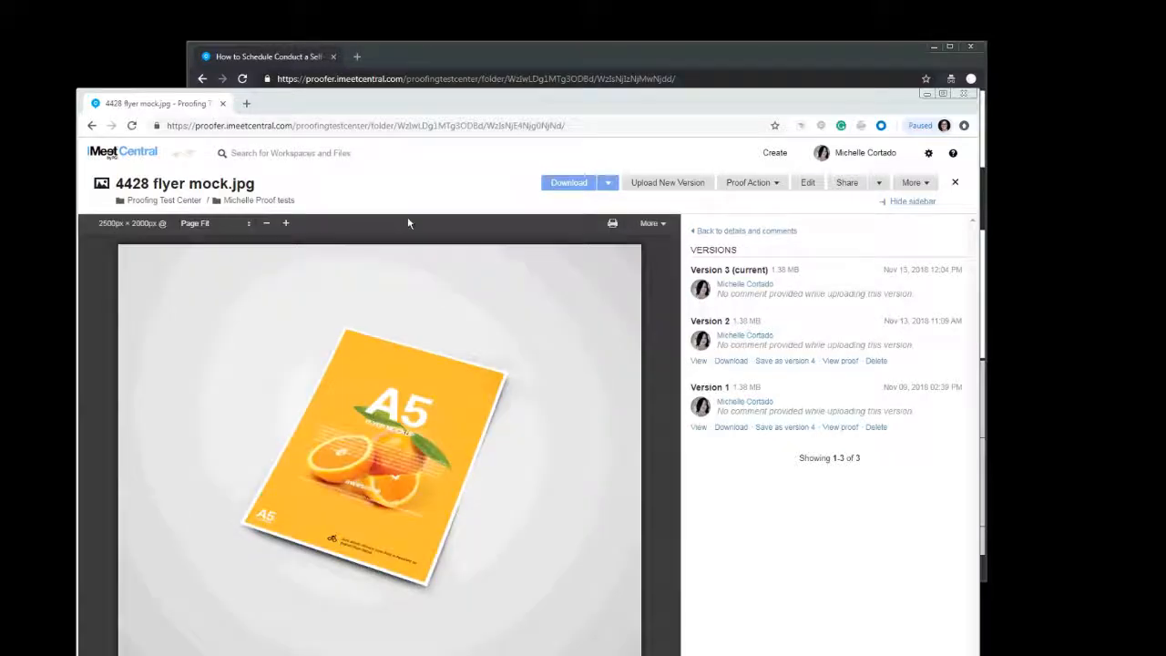
click(762, 185)
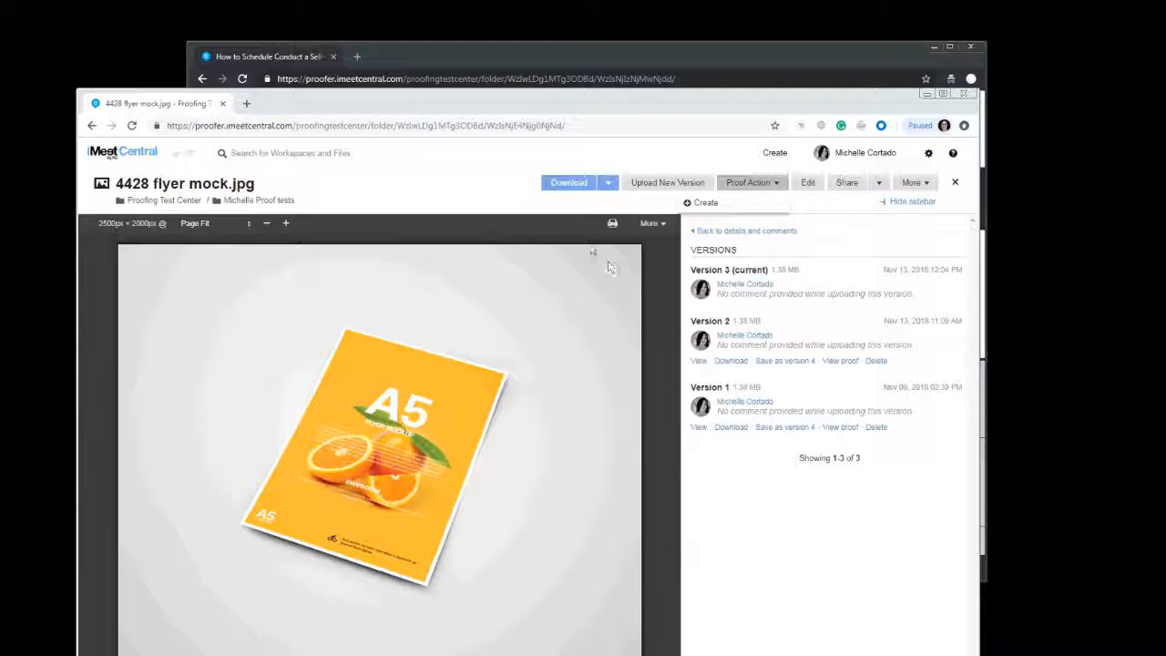
Switch to the review notification email in Firefox and open the 4428 flyer mock.jpg proof from it
drag(814, 109, 746, 91)
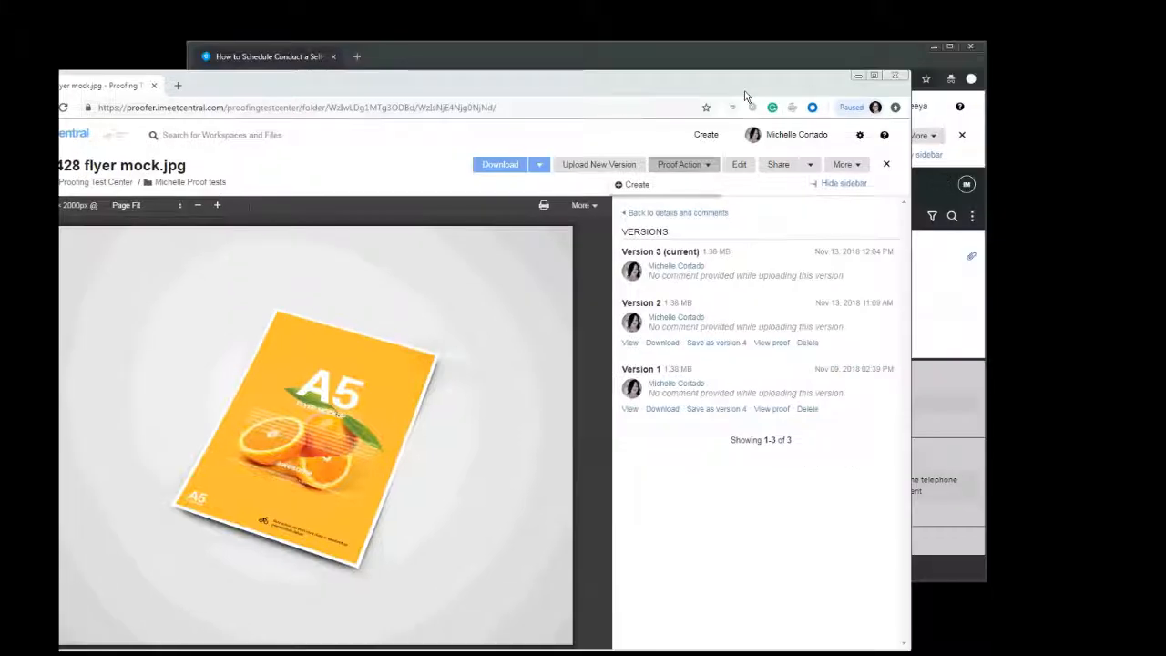
drag(837, 52, 753, 41)
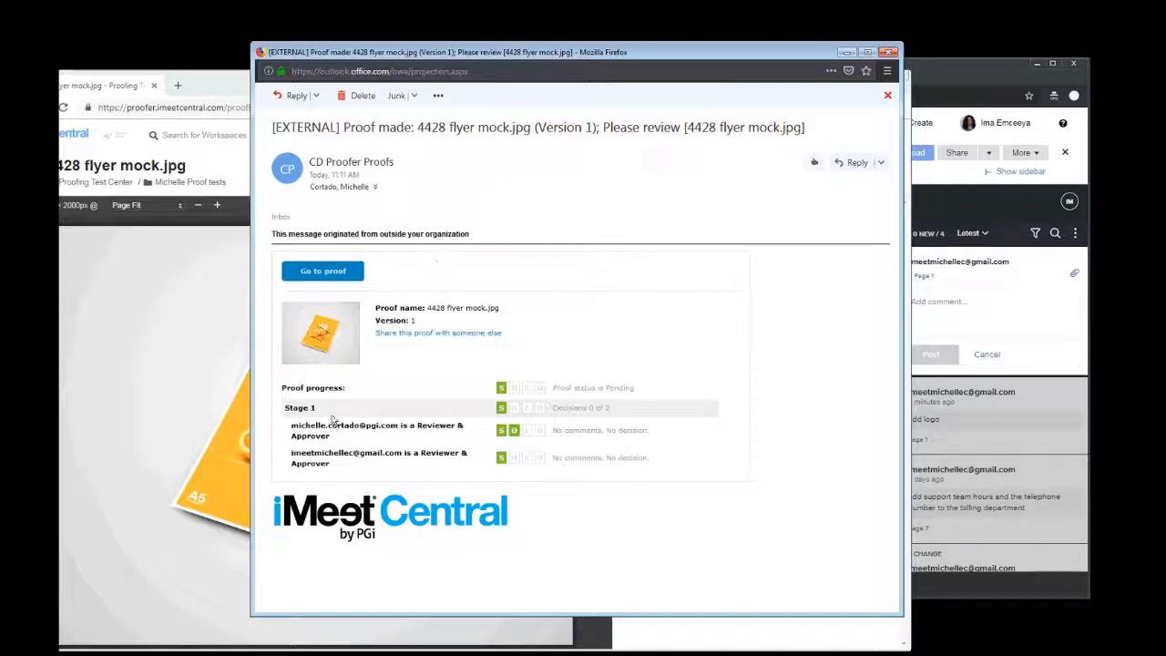
click(323, 272)
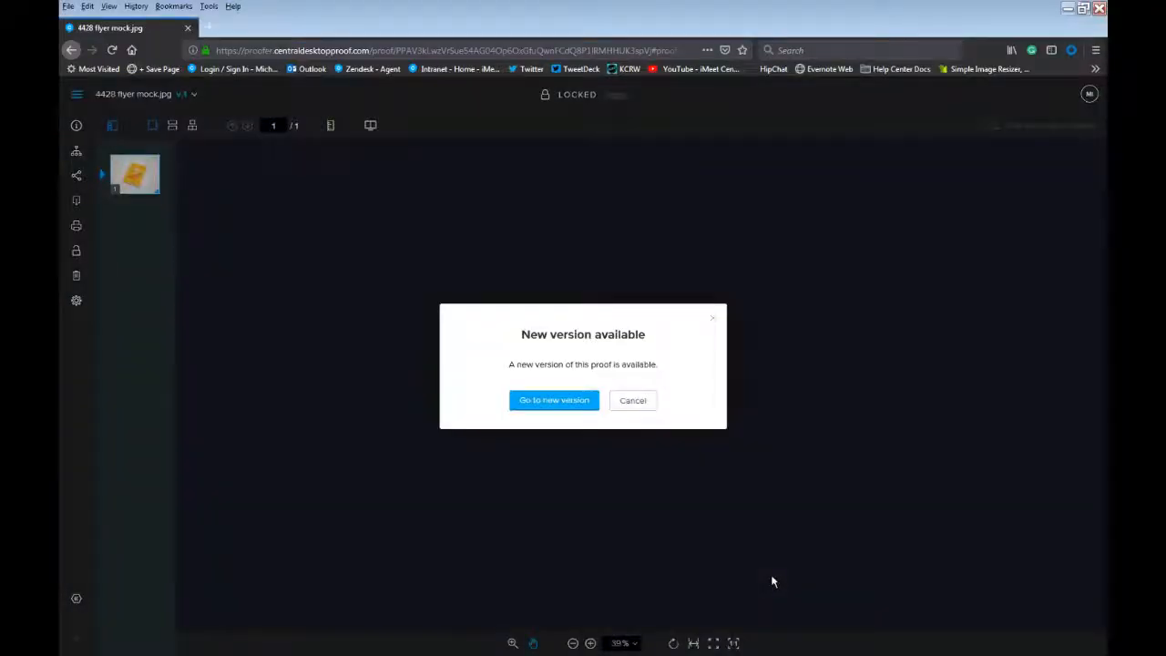